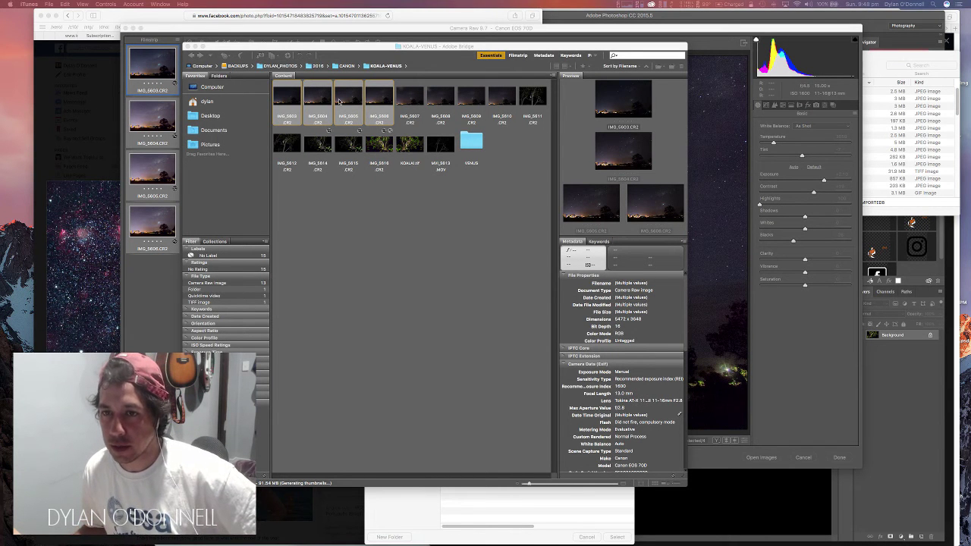
Step: Pick the VENUS folder as the Save Options destination for the raw frames
click(398, 74)
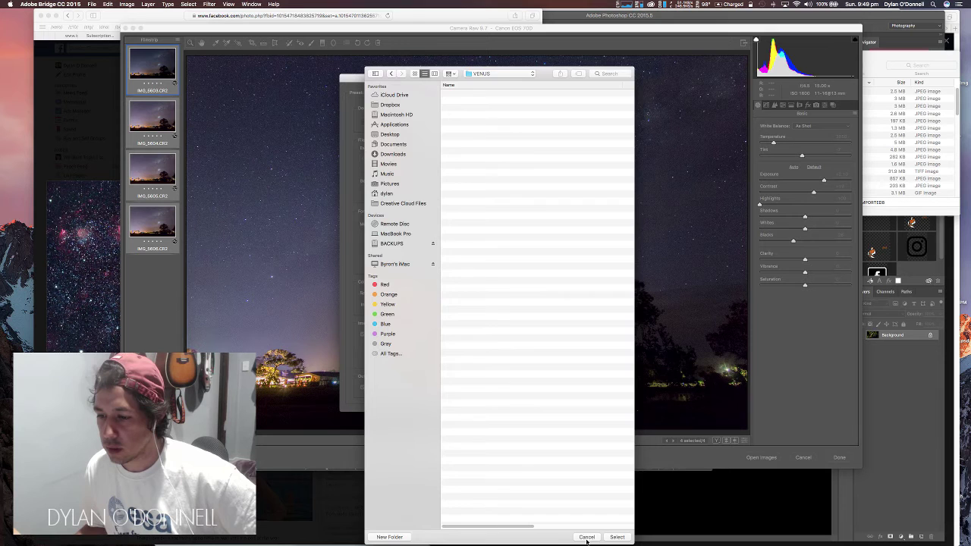
click(614, 537)
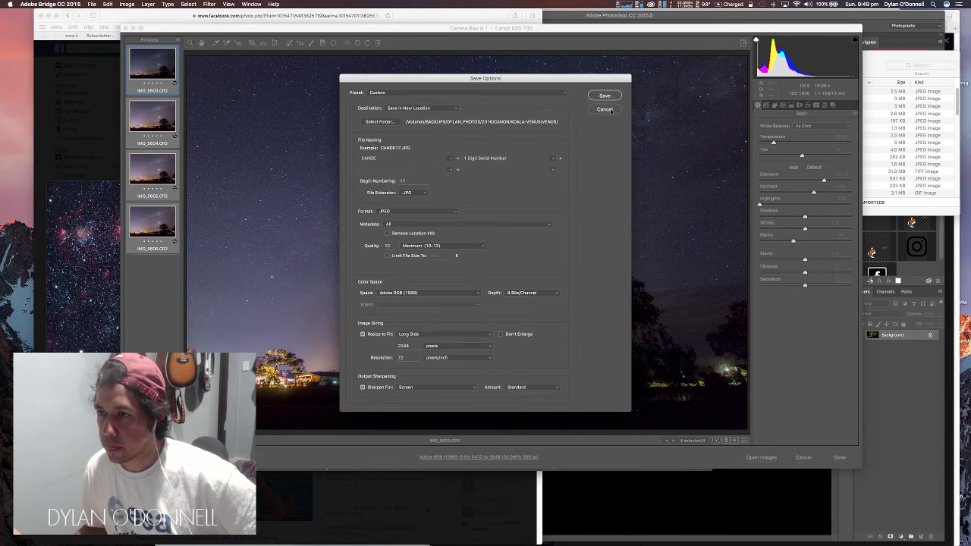
Step: Cancel Save Options and shift the Camera Raw window slightly lower
key(Return)
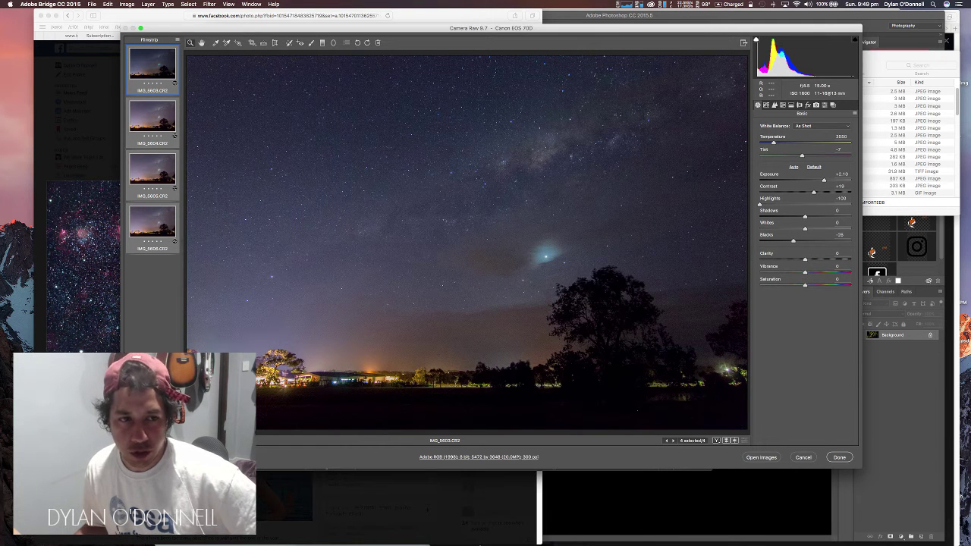
mouse_move(470, 540)
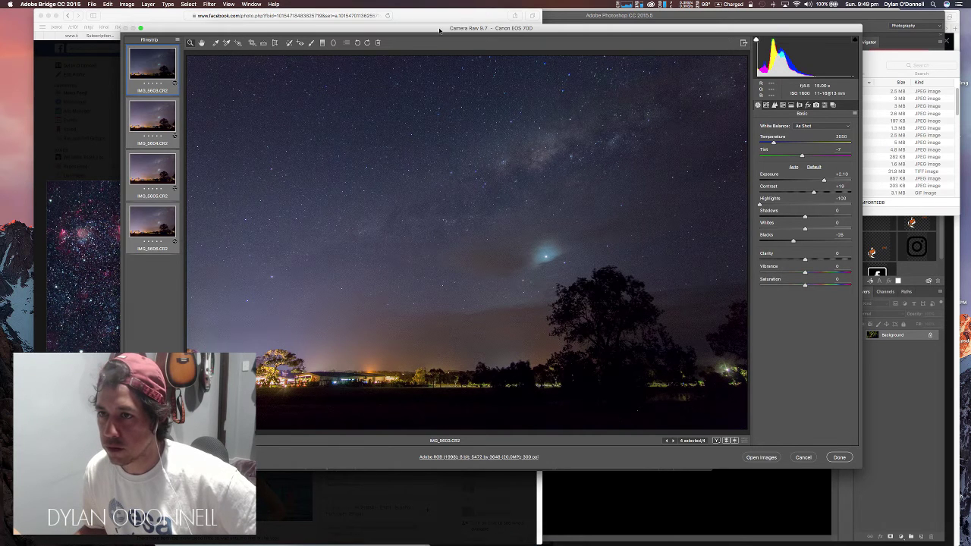
drag(439, 30, 429, 53)
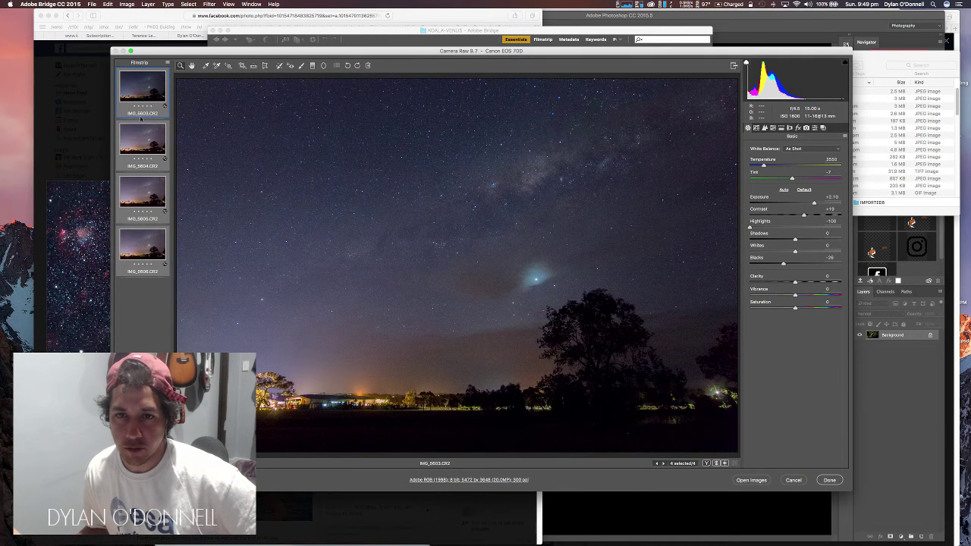
Step: View IMG_5606, IMG_5604 and IMG_5603 individually from the filmstrip
click(142, 143)
click(146, 190)
click(144, 244)
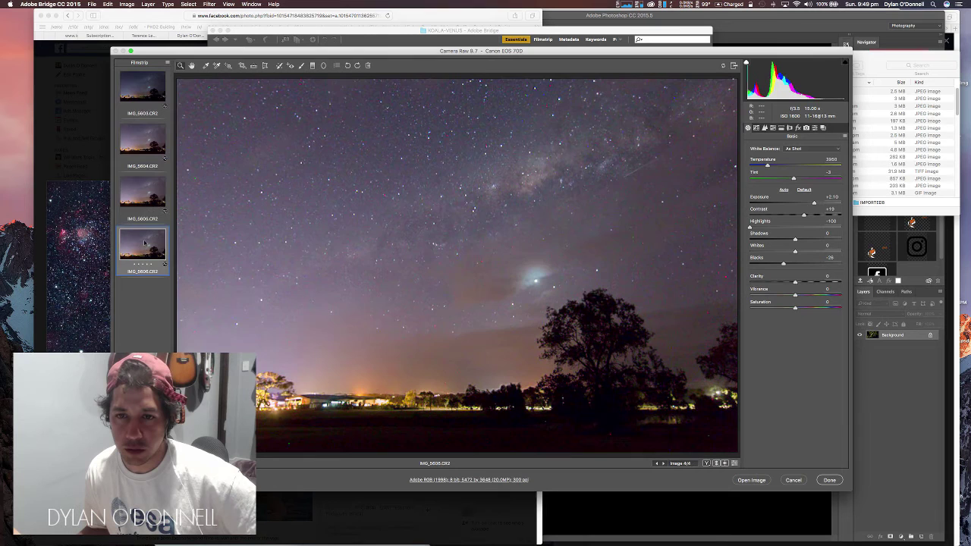
click(142, 195)
click(140, 166)
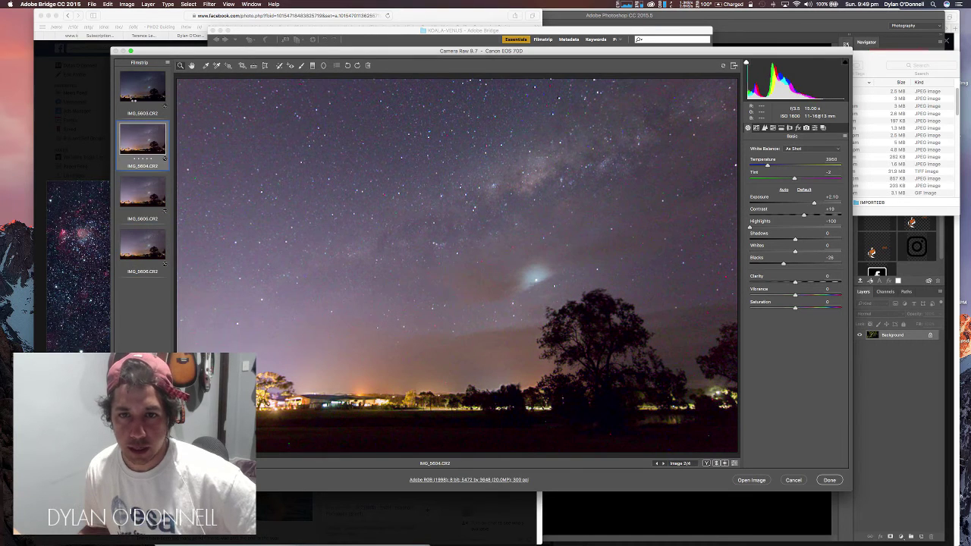
click(133, 100)
Step: Flick between IMG_5603 and the brighter frames to compare them, ending on IMG_5603
key(Down)
key(Down)
key(Down)
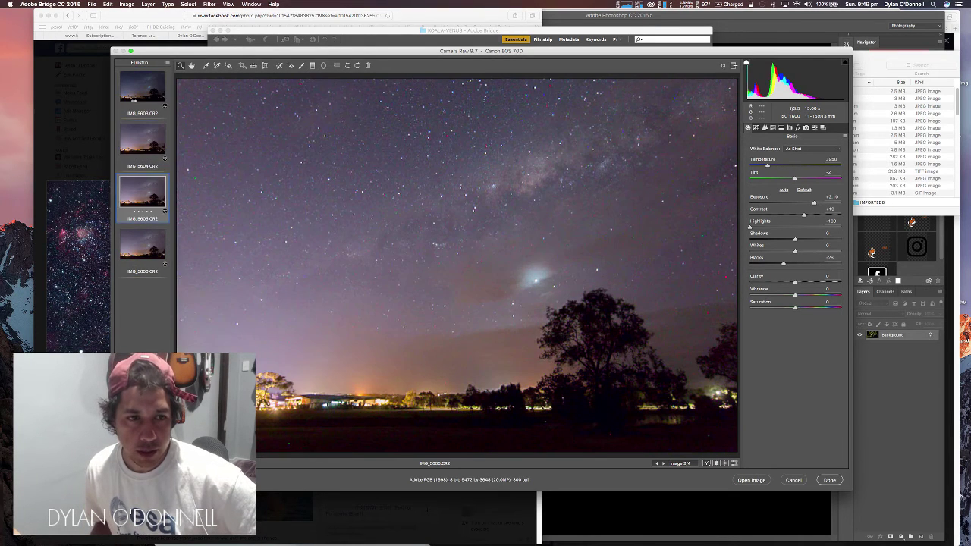
key(Up)
key(Up)
key(Up)
key(Down)
key(Down)
key(Down)
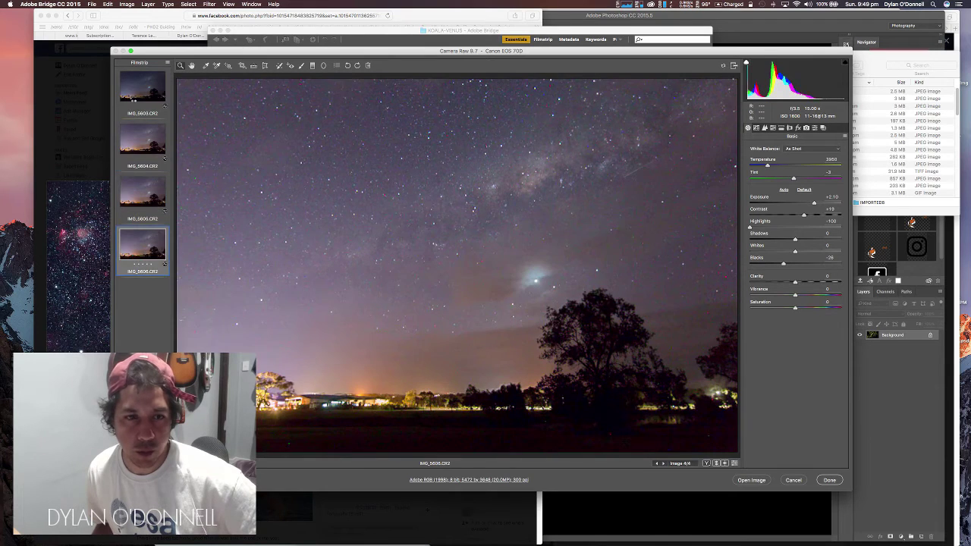
click(142, 87)
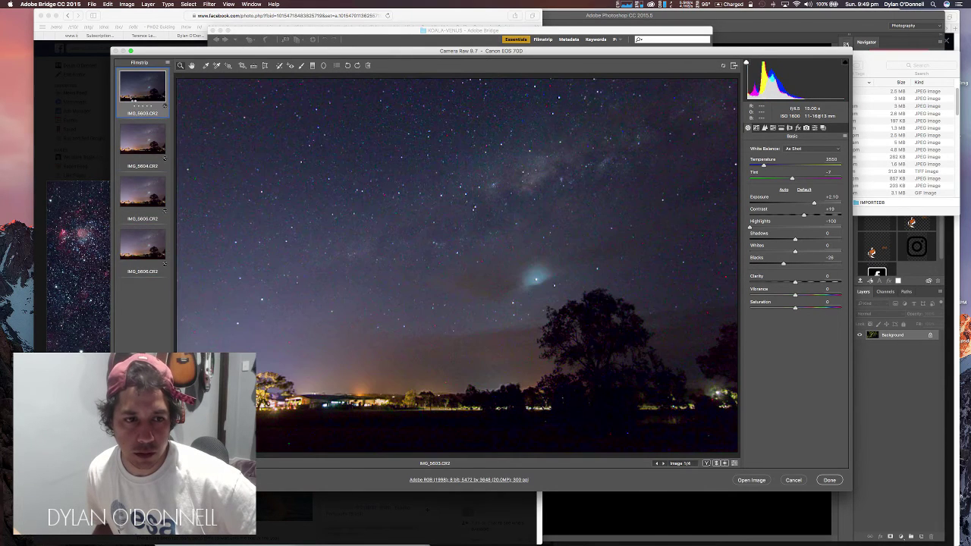
key(Down)
key(Up)
key(Down)
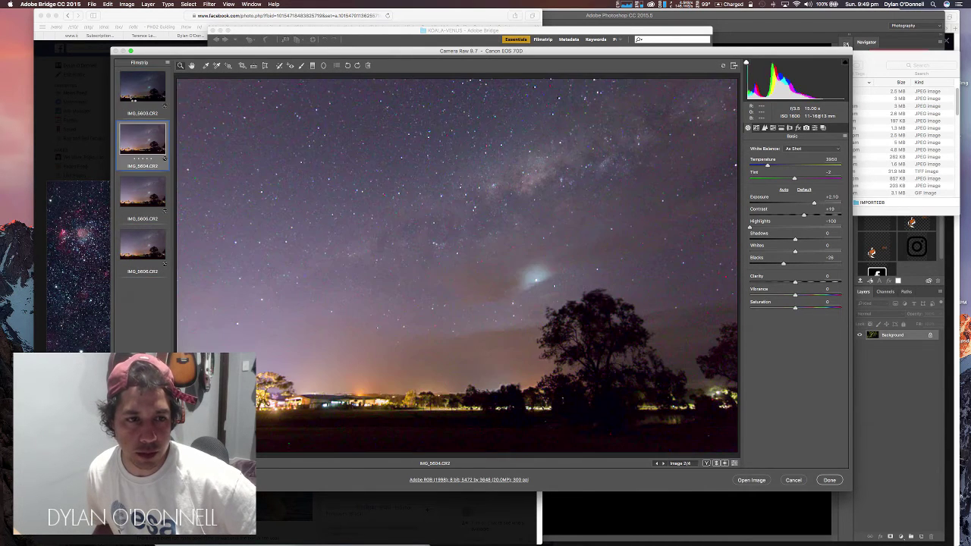
key(Up)
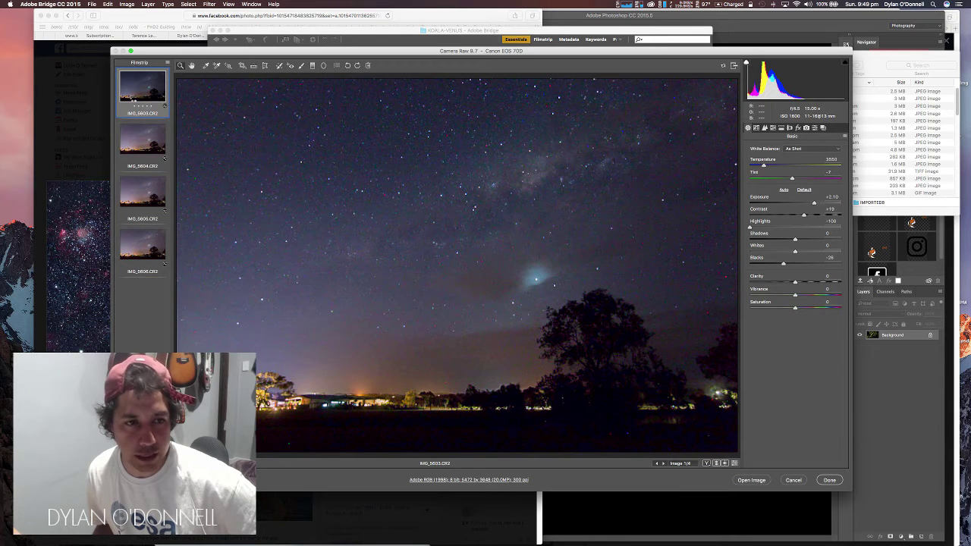
key(Down)
key(Up)
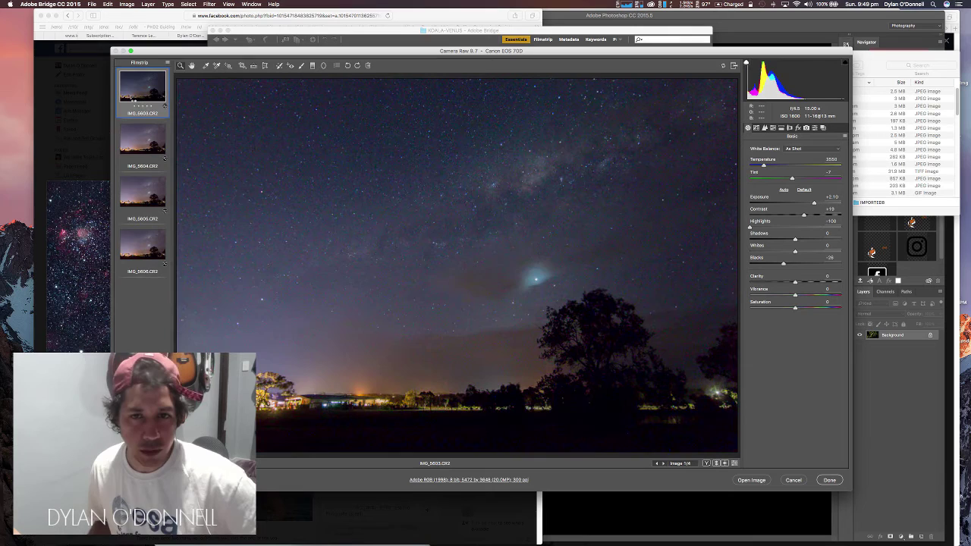
key(Down)
key(Up)
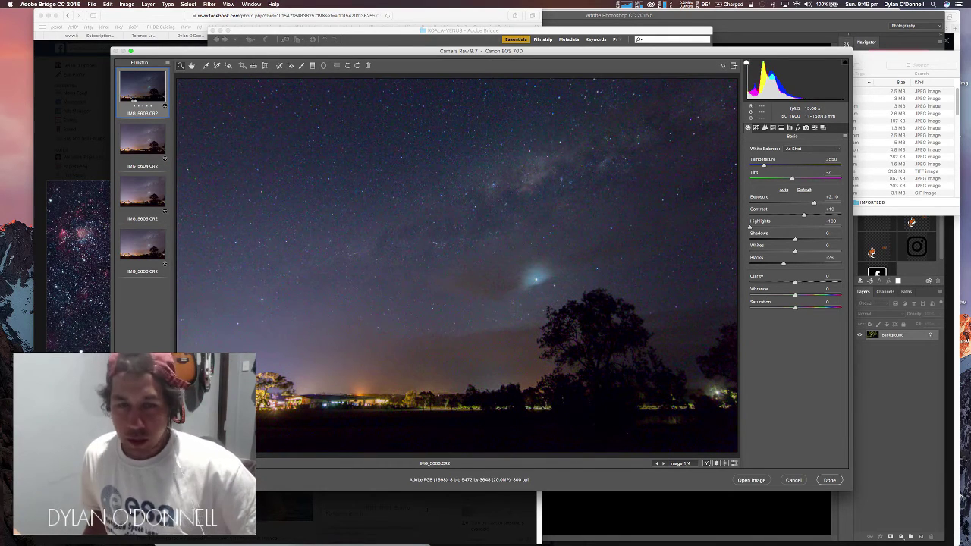
key(Down)
key(Down)
key(Down)
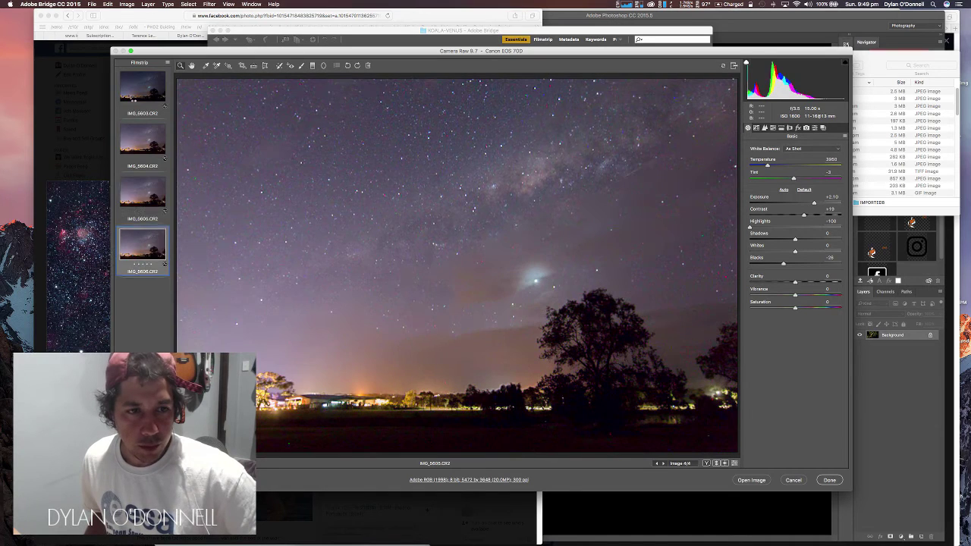
key(Up)
key(Up)
key(Up)
key(Down)
key(Down)
key(Down)
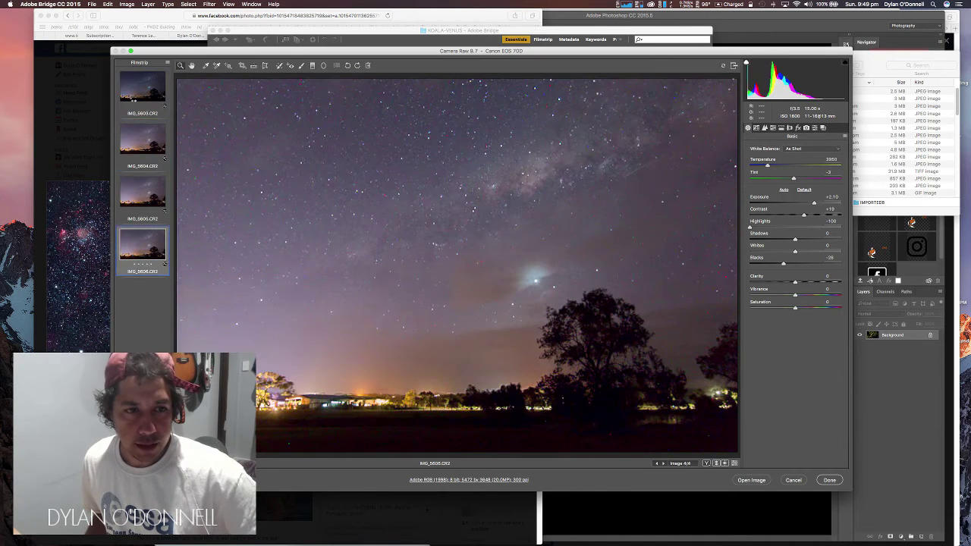
key(Up)
key(Up)
key(Up)
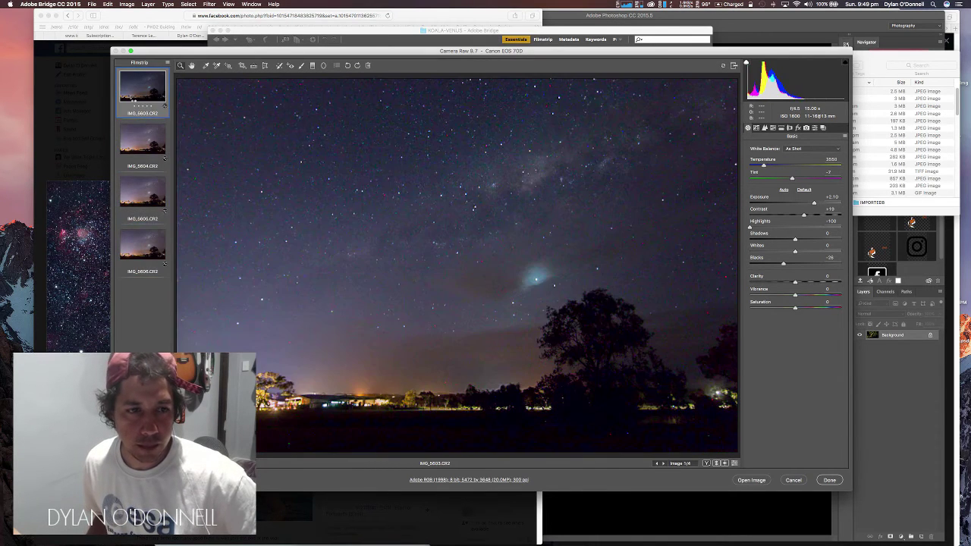
key(Down)
key(Down)
key(Down)
key(Up)
key(Up)
key(Up)
key(Down)
key(Down)
key(Down)
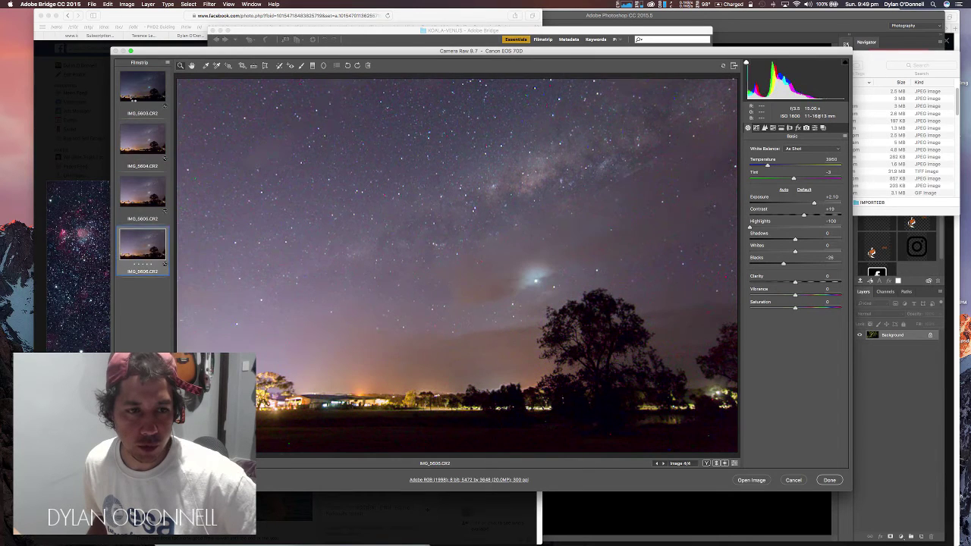
key(Up)
key(Up)
key(Up)
key(Down)
key(Down)
key(Down)
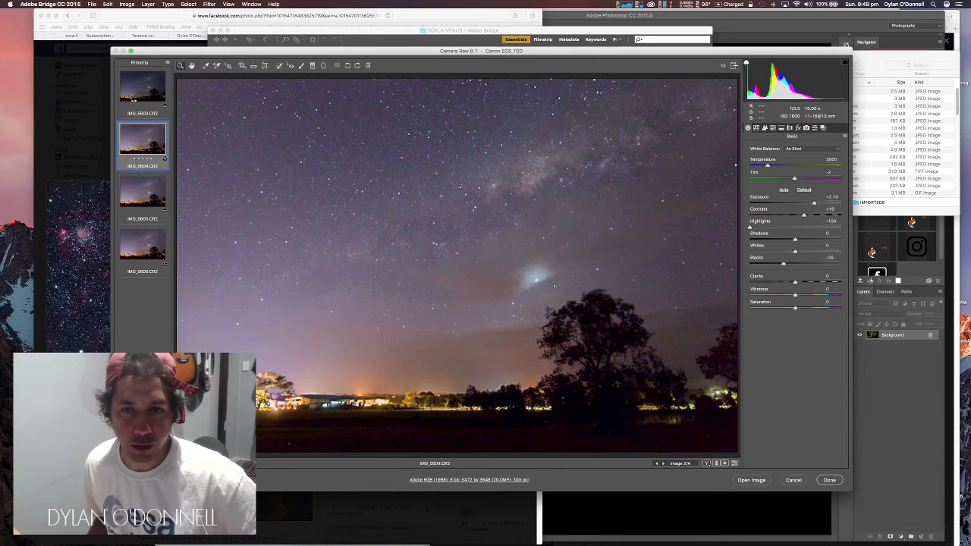
key(Up)
key(Up)
key(Up)
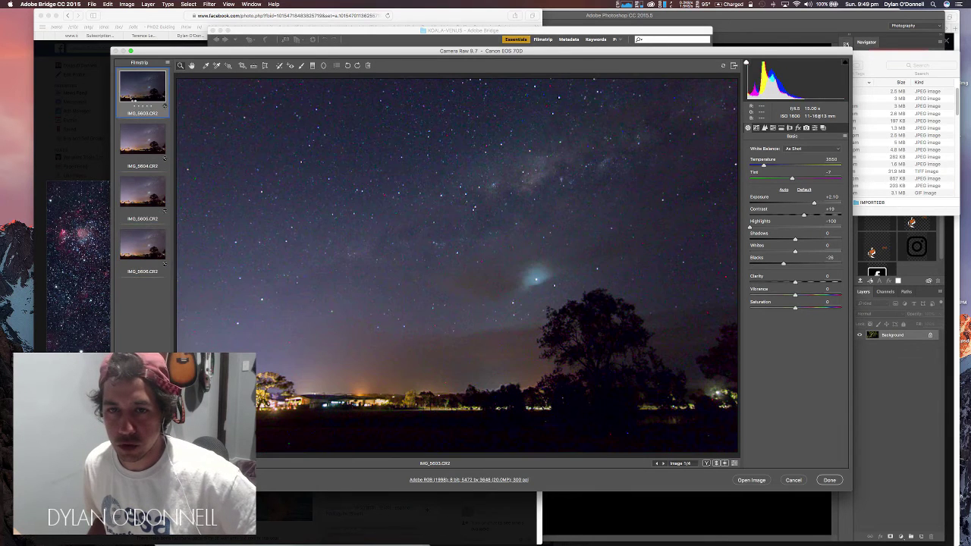
key(Down)
key(Down)
key(Down)
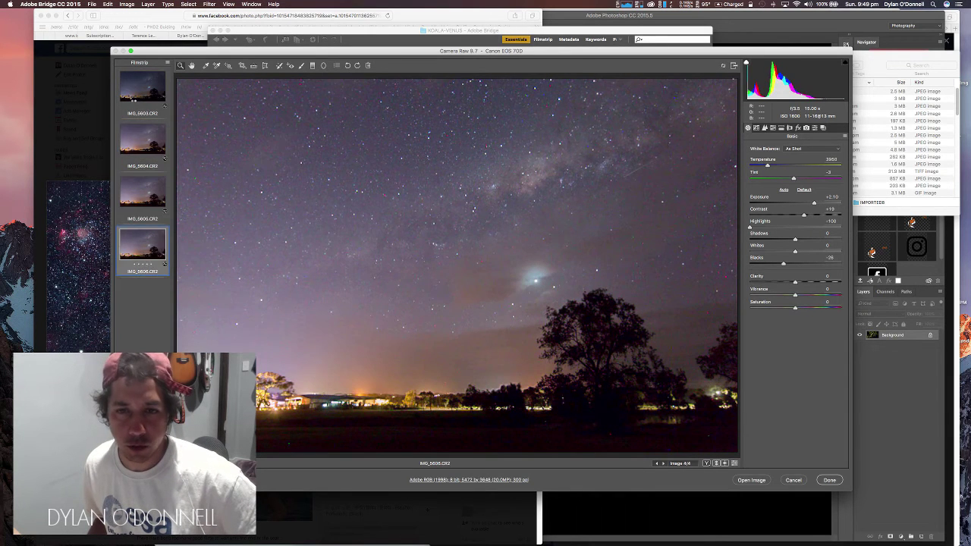
key(Up)
key(Up)
key(Up)
key(Down)
key(Down)
key(Down)
key(Up)
key(Up)
key(Up)
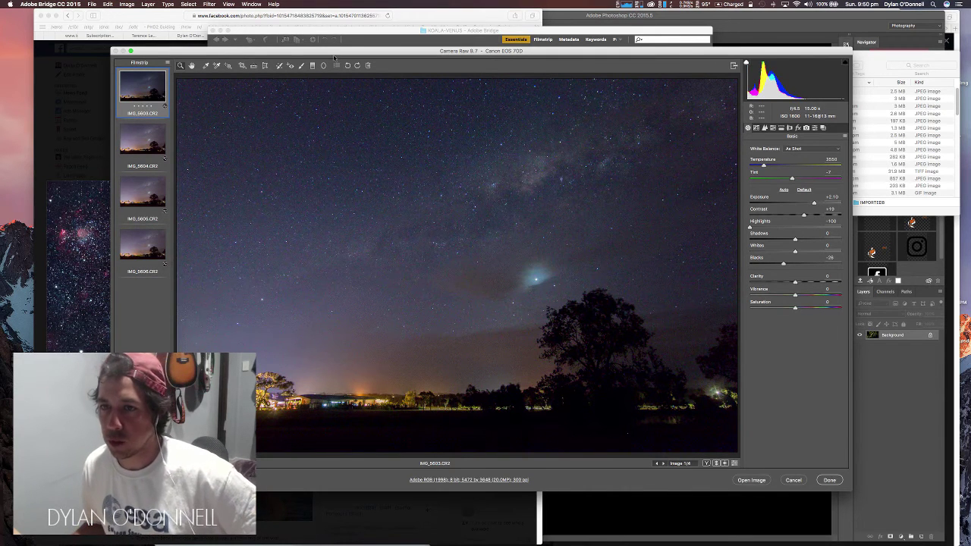
Step: Nudge the Camera Raw window left, jump to IMG_5606, then return to IMG_5603
drag(334, 54, 312, 51)
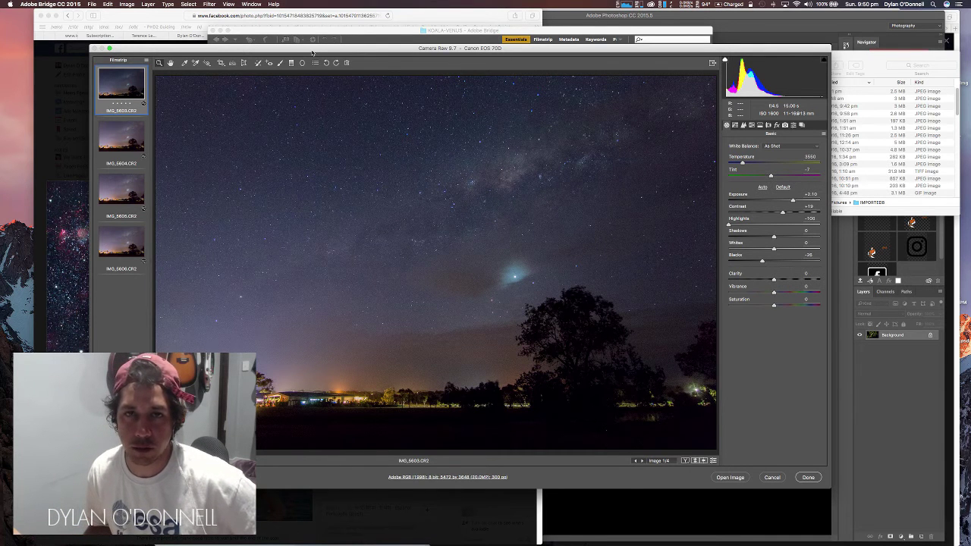
key(End)
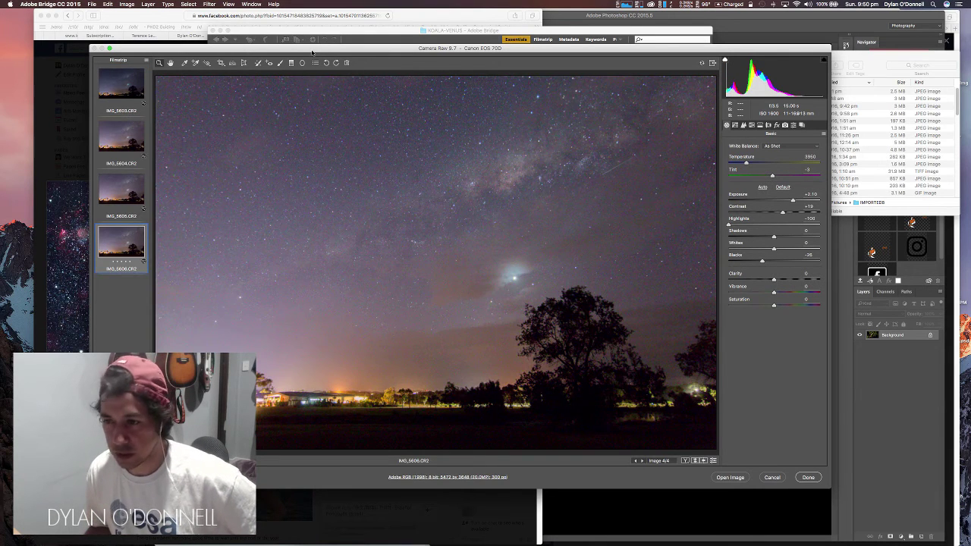
key(Up)
key(Up)
key(Up)
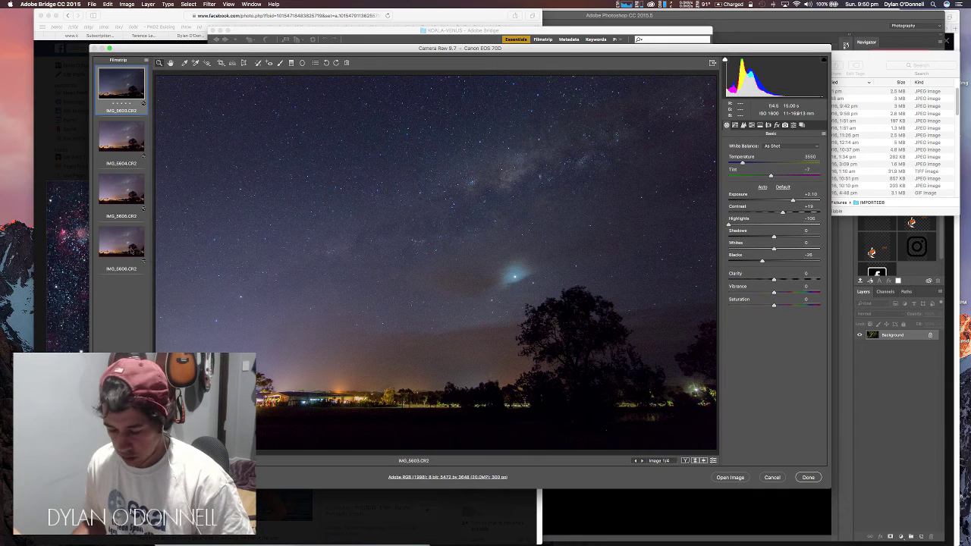
Step: Select all four frames and show the Lens Corrections panel
shift+click(127, 249)
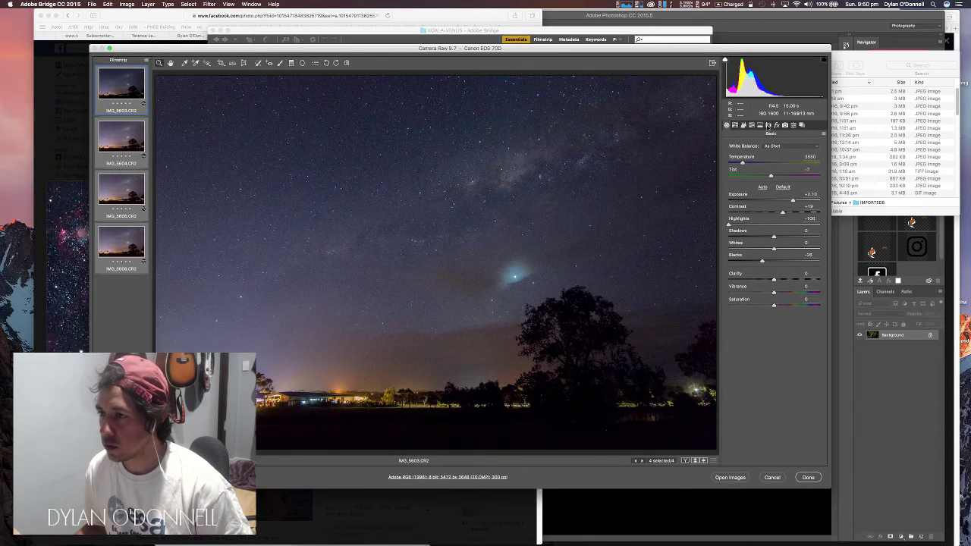
click(767, 125)
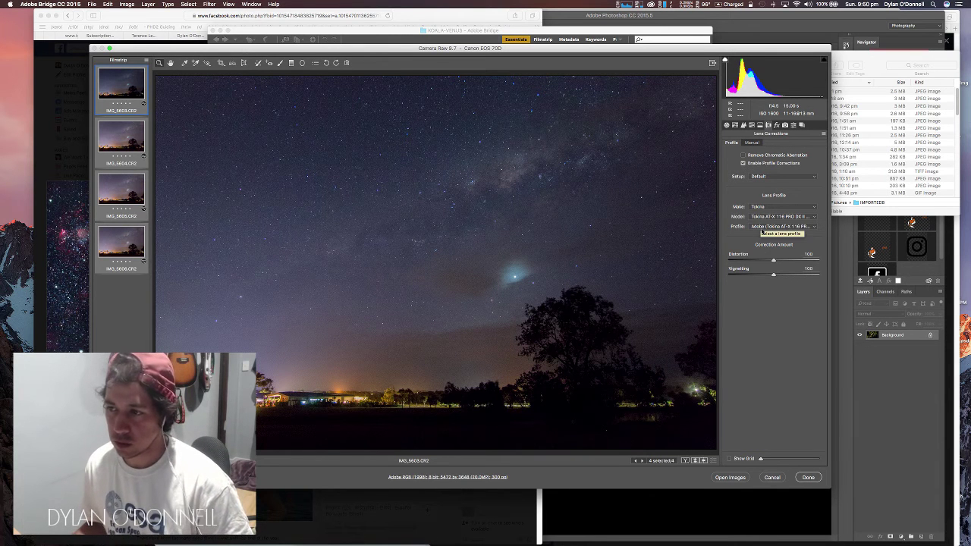
Step: Toggle Enable Profile Corrections repeatedly to compare corner vignetting with and without it
click(744, 163)
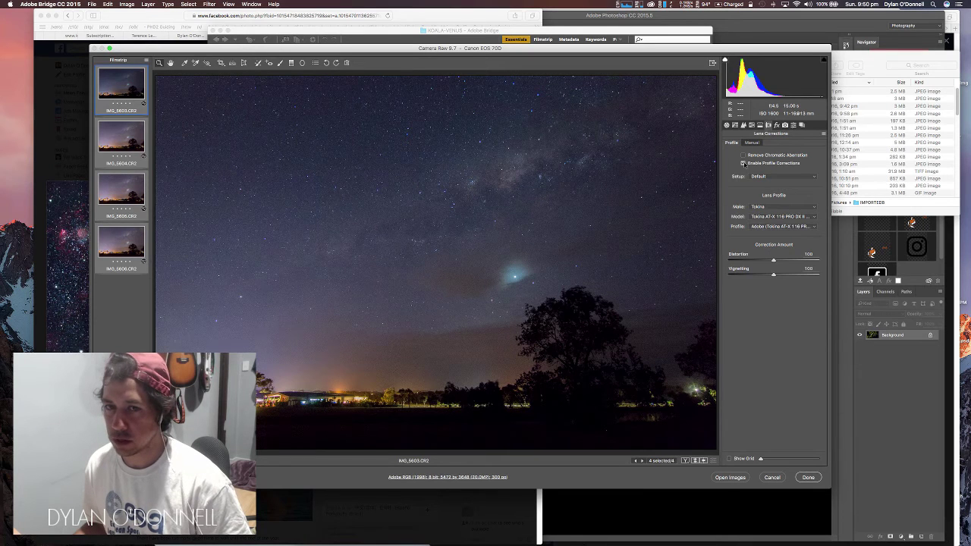
click(744, 164)
click(744, 164)
click(744, 164)
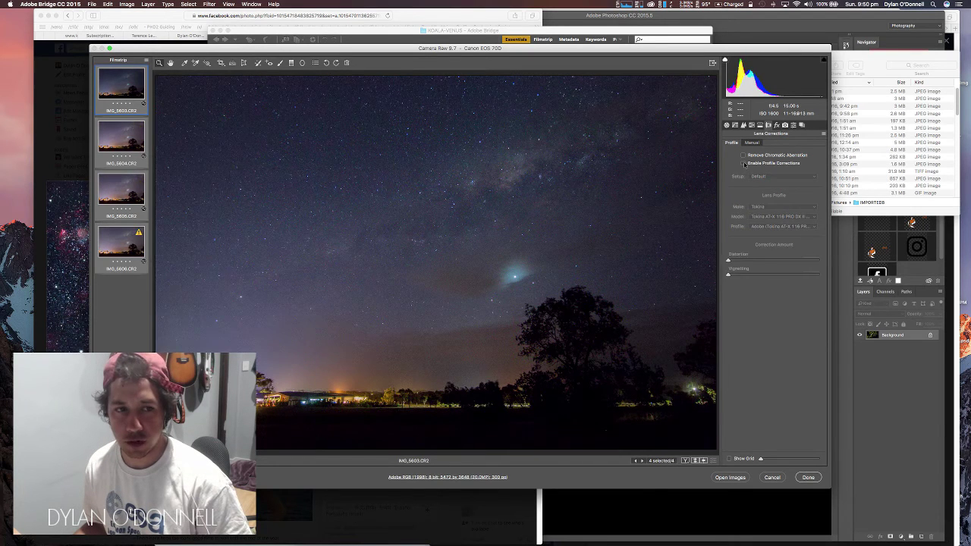
click(744, 164)
click(745, 163)
click(744, 164)
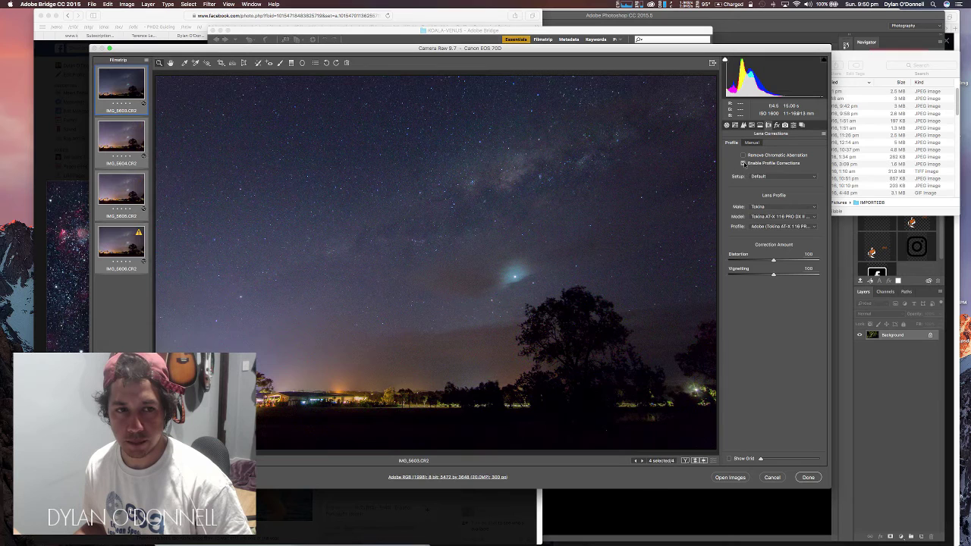
click(744, 164)
click(744, 164)
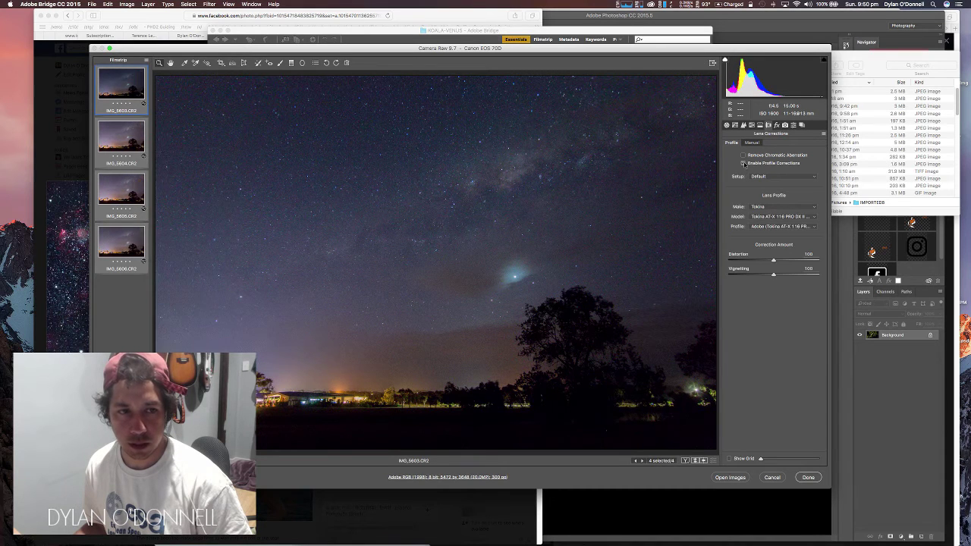
click(744, 164)
click(744, 164)
click(744, 164)
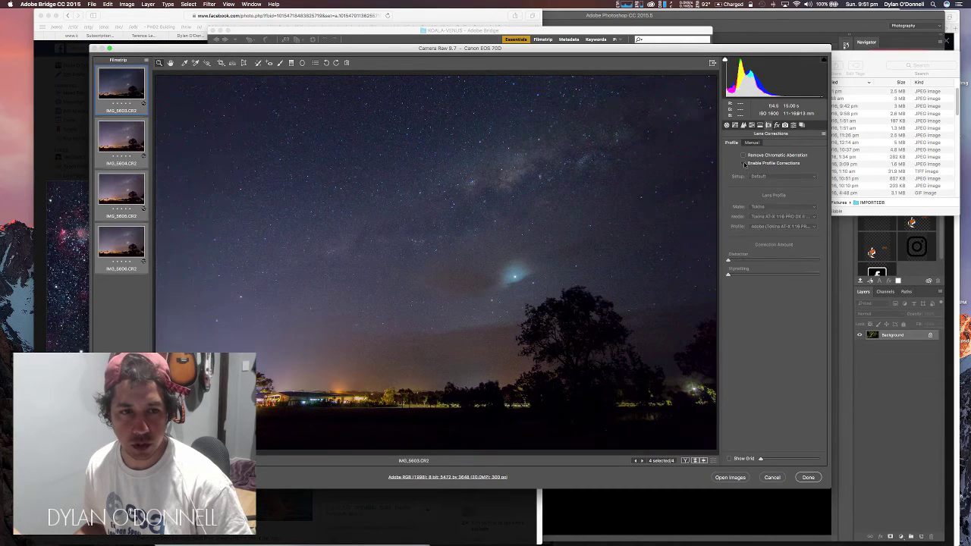
Step: Leave profile corrections on, check IMG_5606, and reselect all four frames
click(744, 164)
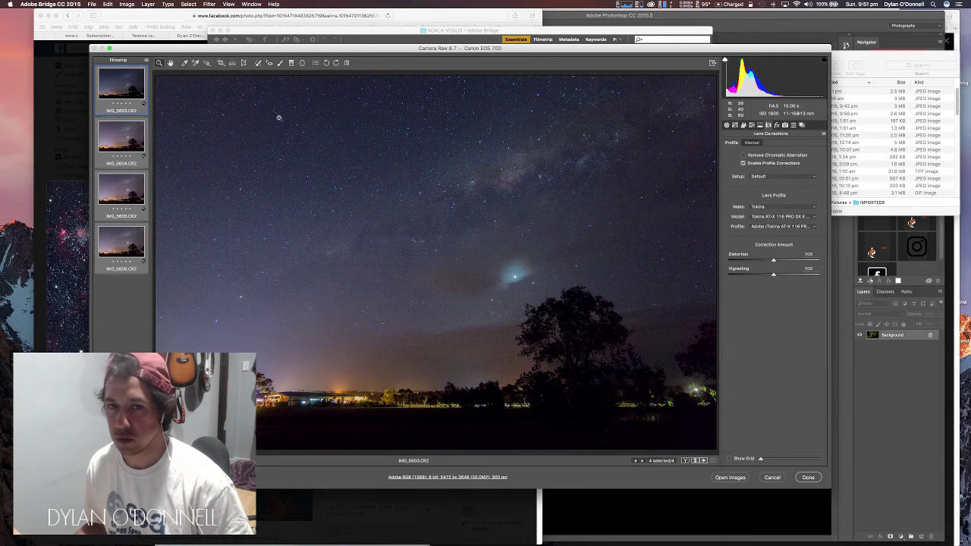
click(126, 257)
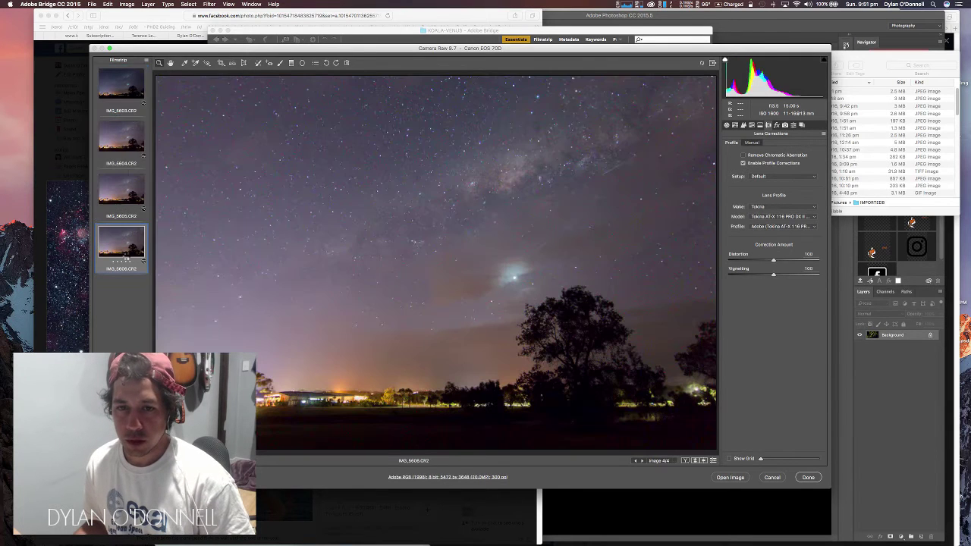
shift+click(127, 98)
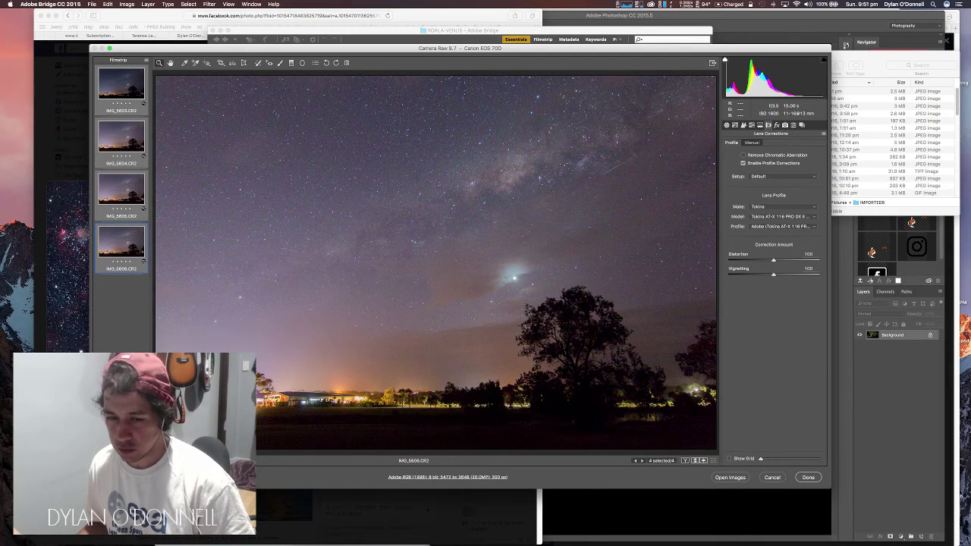
Step: Open the save settings and set the file extension to .TIF
key(super+s)
drag(379, 158, 341, 159)
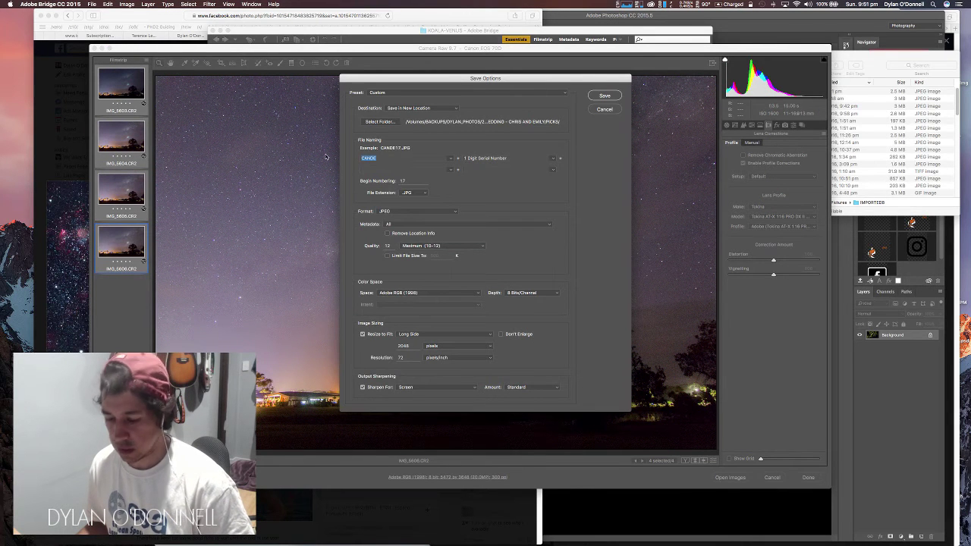
text(1)
click(422, 193)
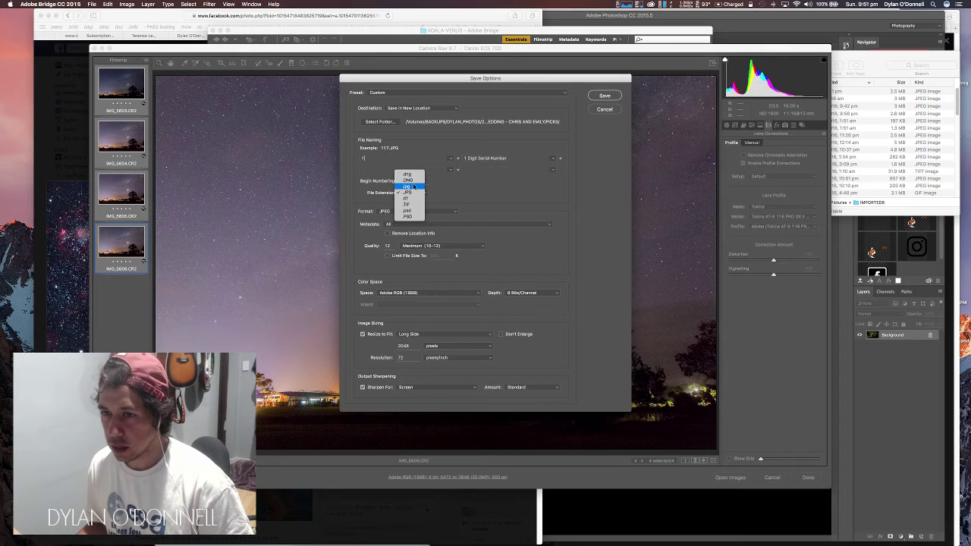
click(410, 205)
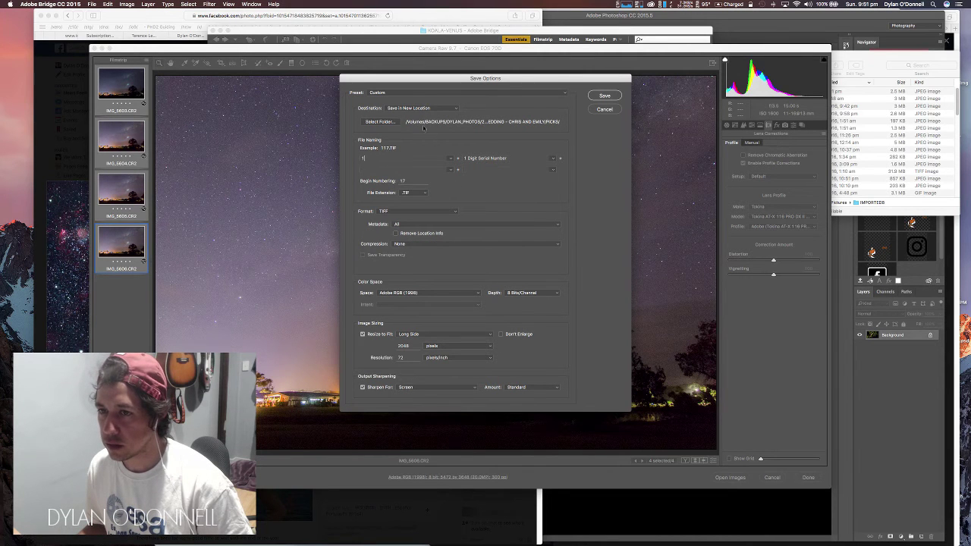
Step: Choose the VENUS folder as the save destination
click(383, 122)
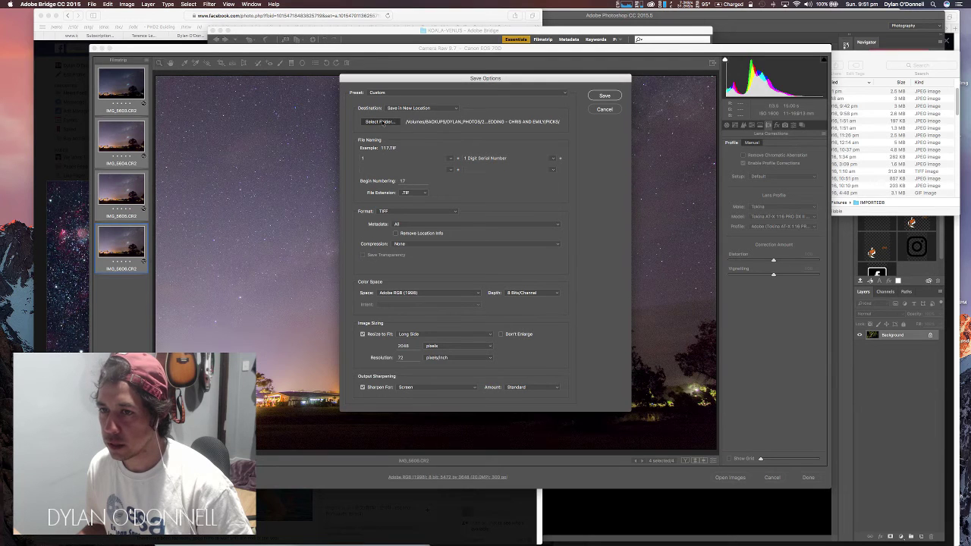
click(483, 73)
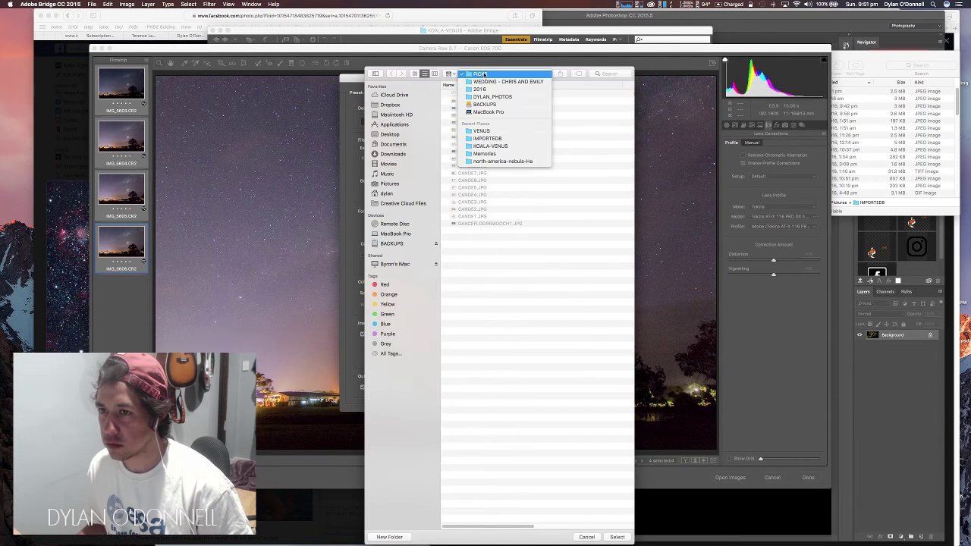
click(492, 131)
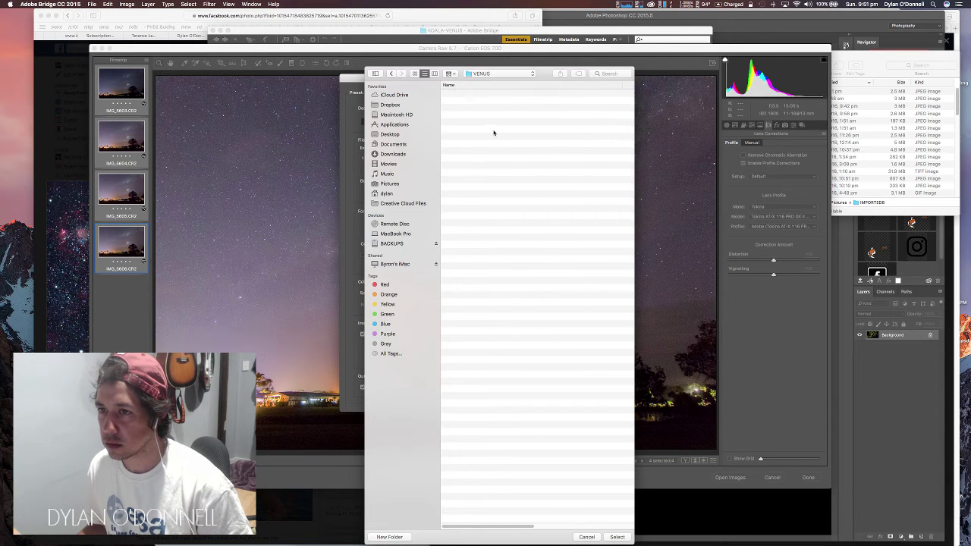
click(617, 537)
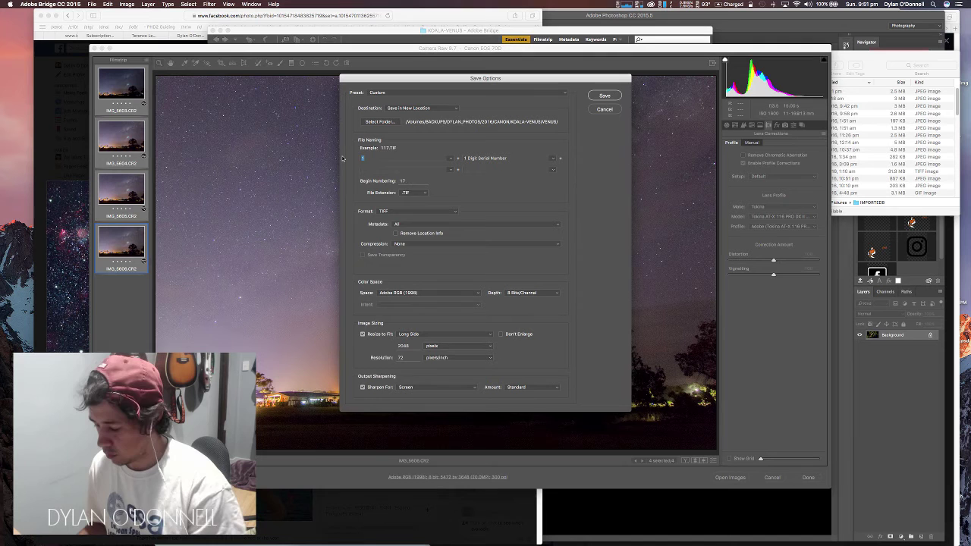
Step: Clear the name prefix, begin numbering at 1, and save the four TIFFs
key(BackSpace)
text(1)
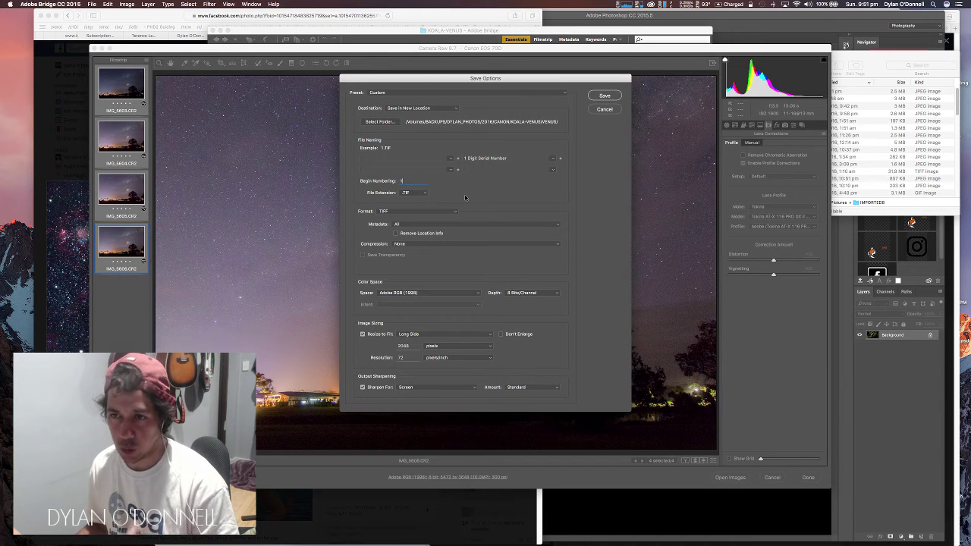
click(600, 96)
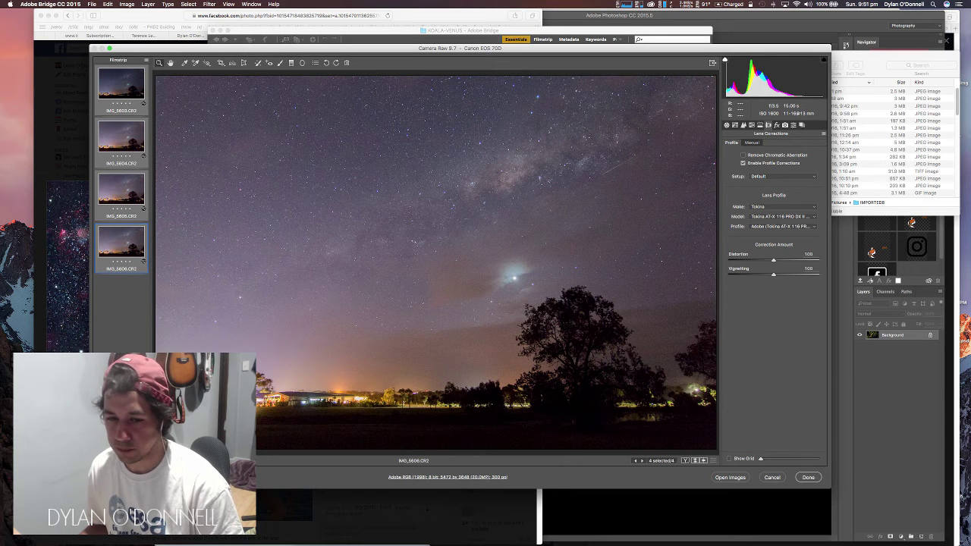
Step: Launch Nebulosity 4 from the Dock and move its window right
mouse_move(301, 540)
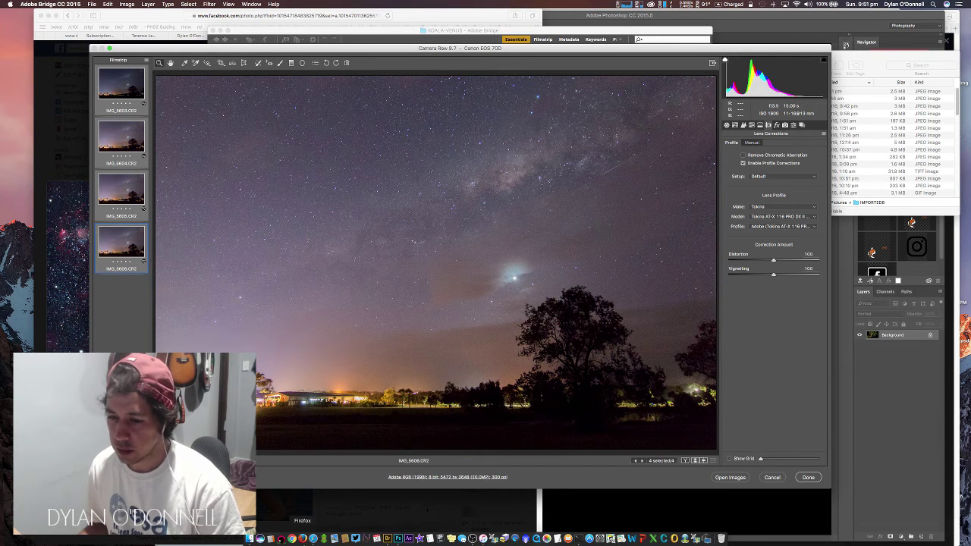
click(387, 538)
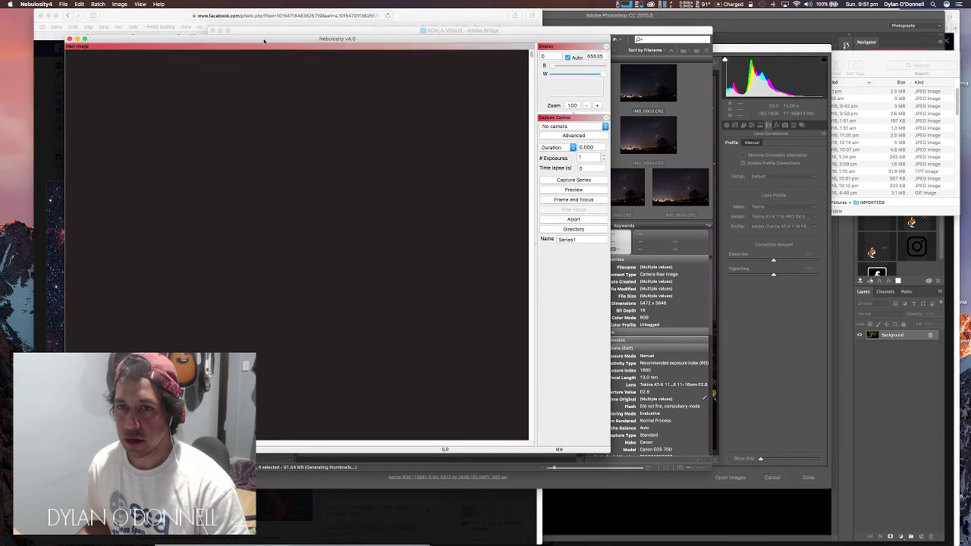
drag(265, 47, 379, 53)
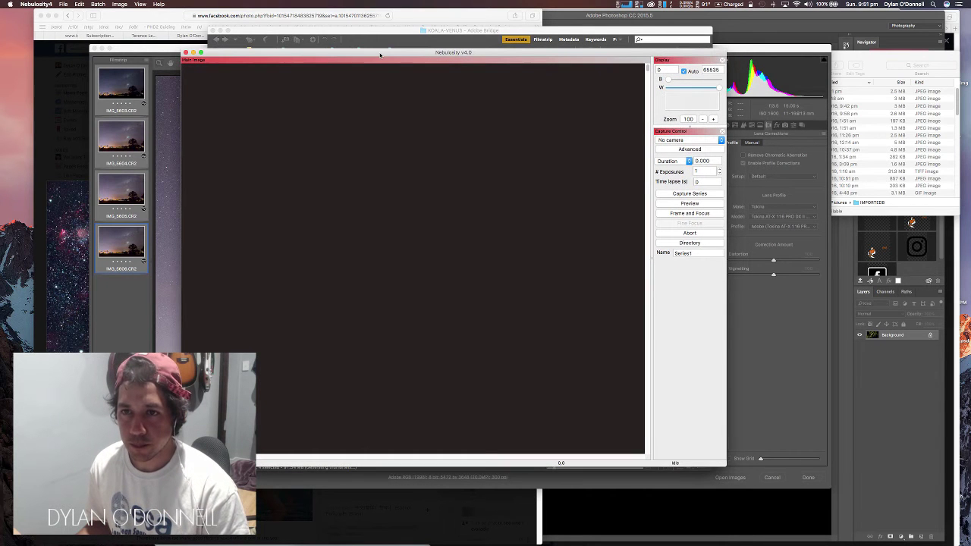
Step: Cancel an Open File attempt and bring up the Batch menu
click(62, 5)
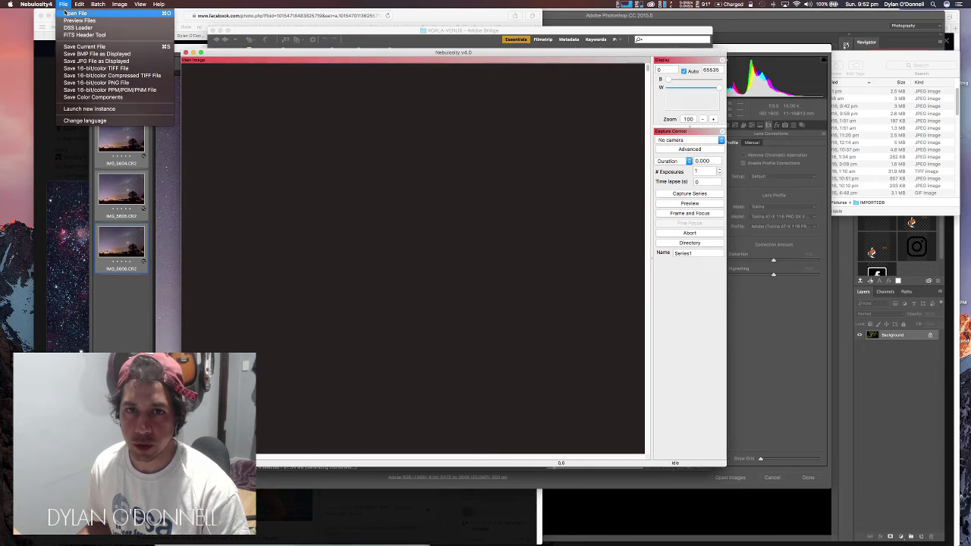
click(65, 12)
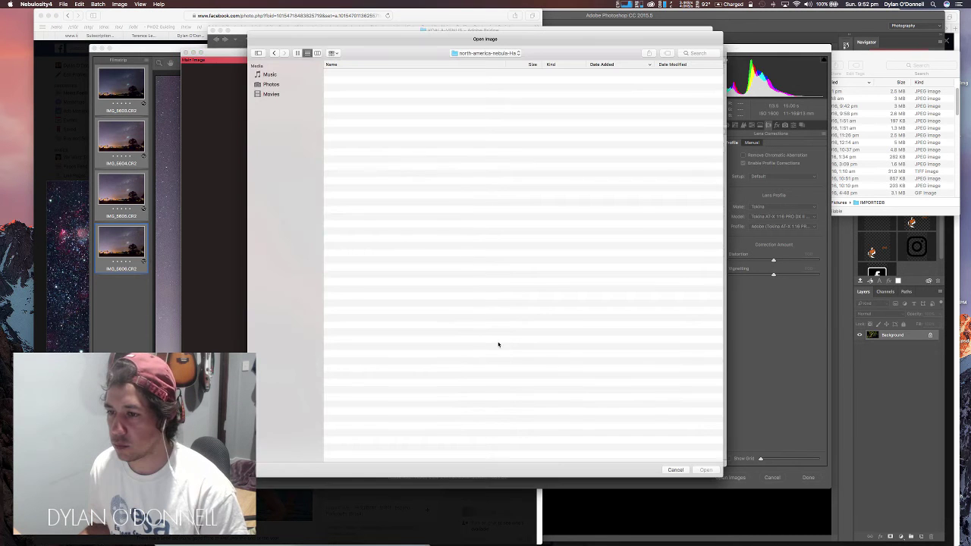
click(675, 470)
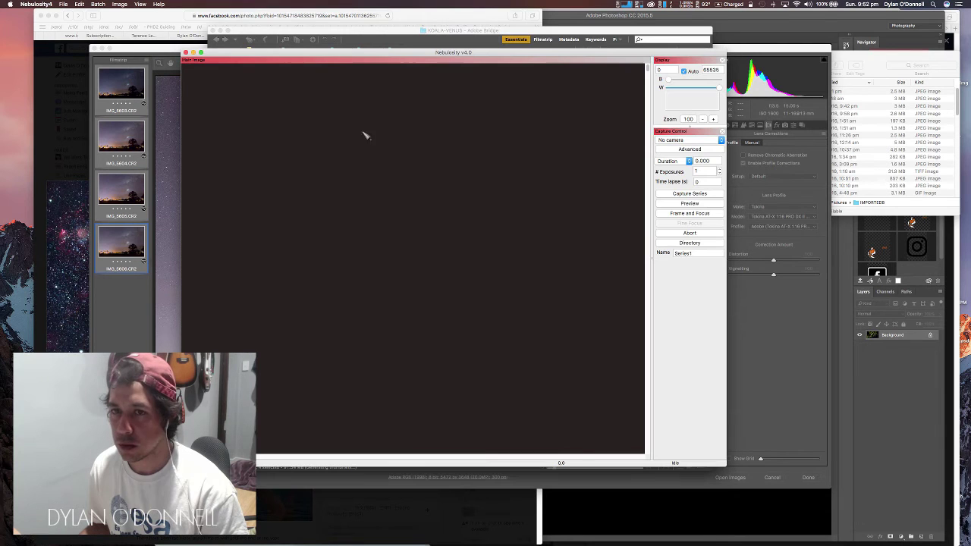
click(98, 4)
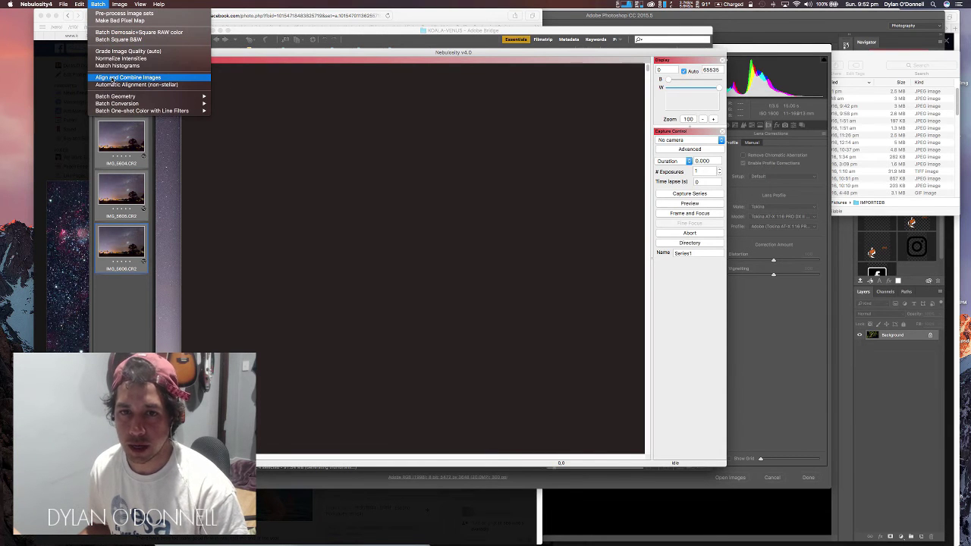
Step: Start Align and Combine using Translation + Rotation alignment
click(112, 78)
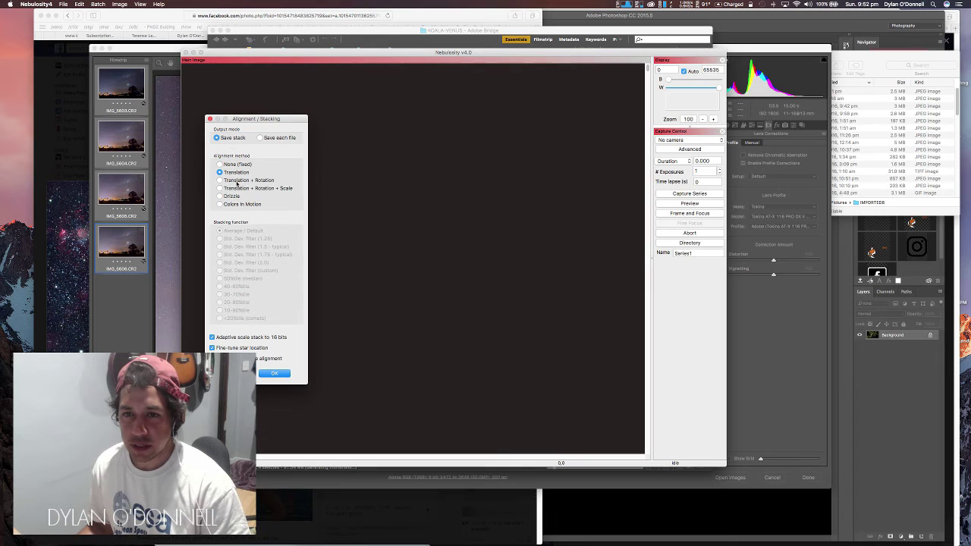
click(229, 181)
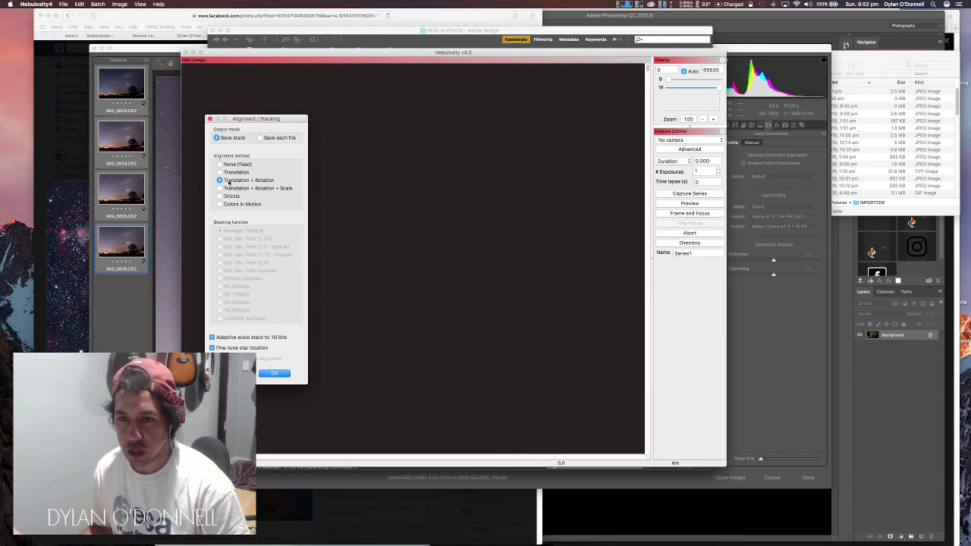
click(273, 373)
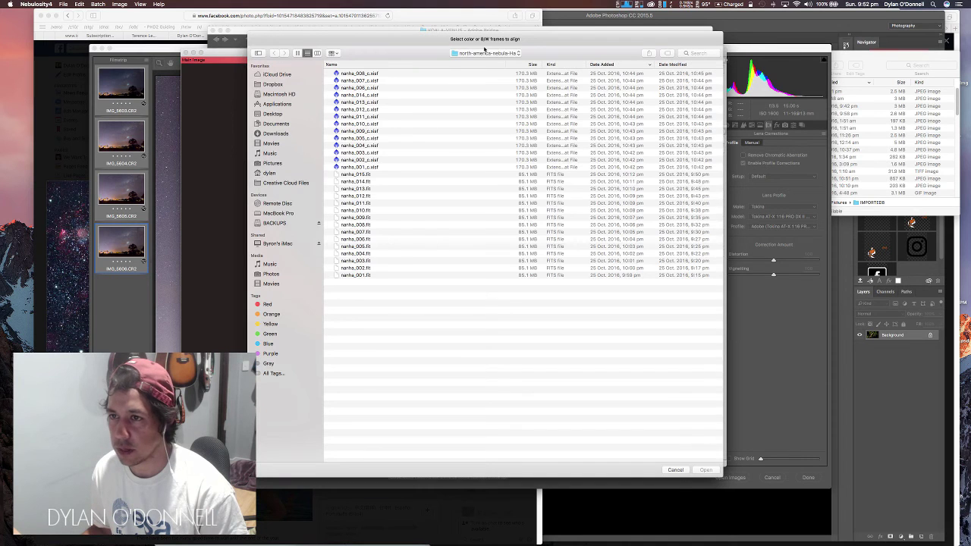
Step: Select 1–4.TIF in the VENUS folder and open them for alignment
click(483, 52)
click(477, 119)
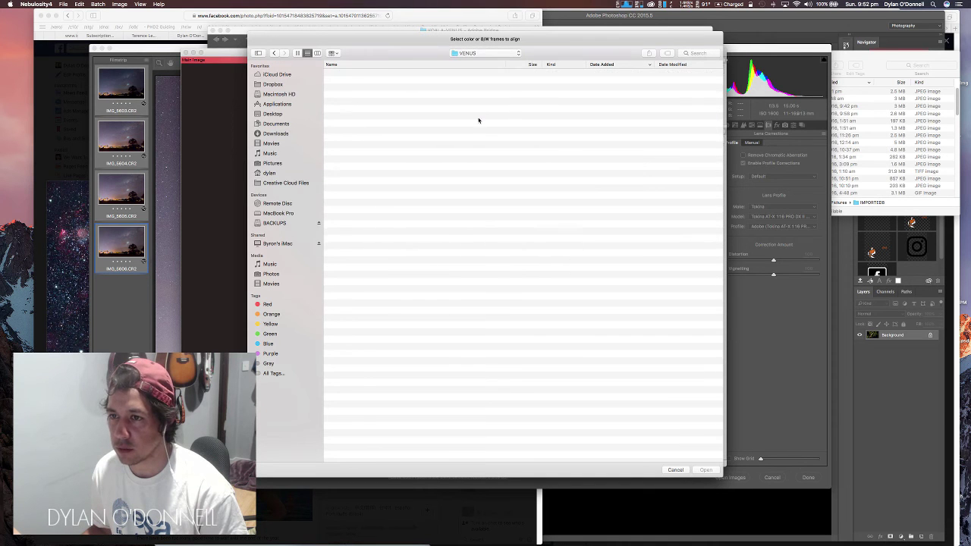
click(347, 73)
shift+click(345, 95)
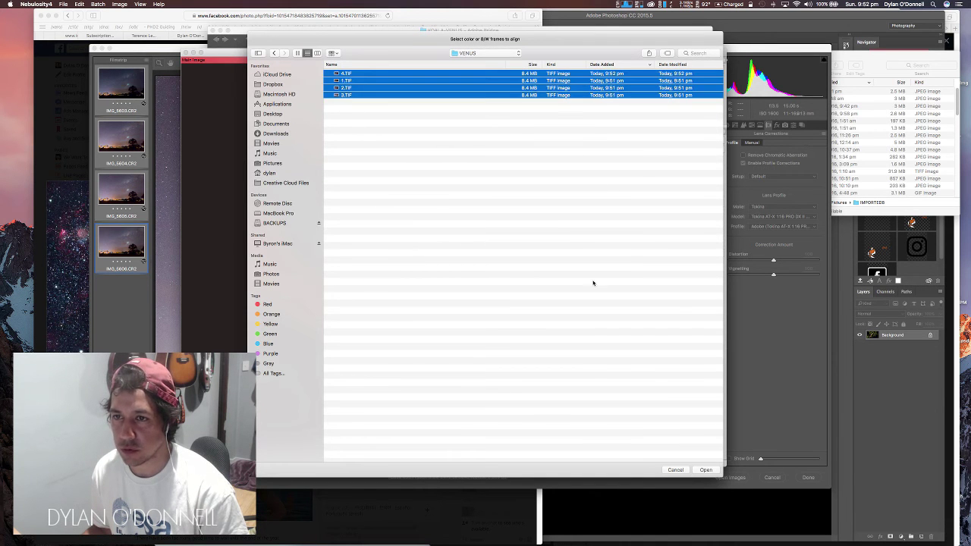
click(706, 470)
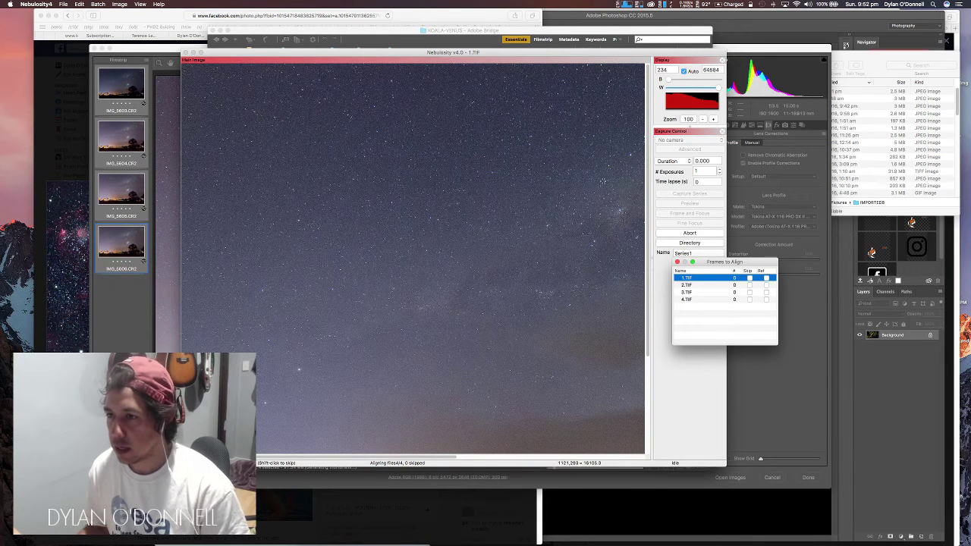
Step: Move the frames list aside and mark the first alignment star in frames 1–3.TIF
drag(345, 456, 423, 456)
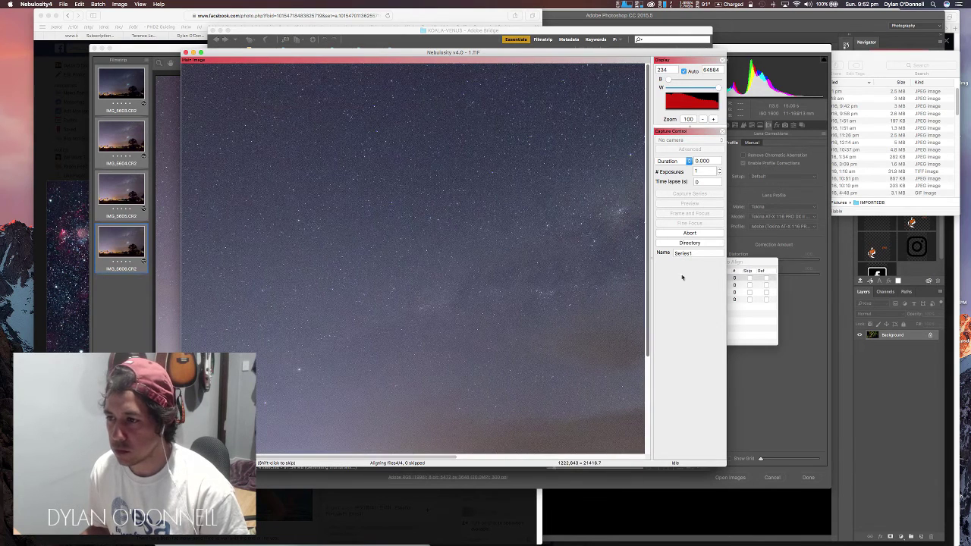
drag(742, 263, 789, 275)
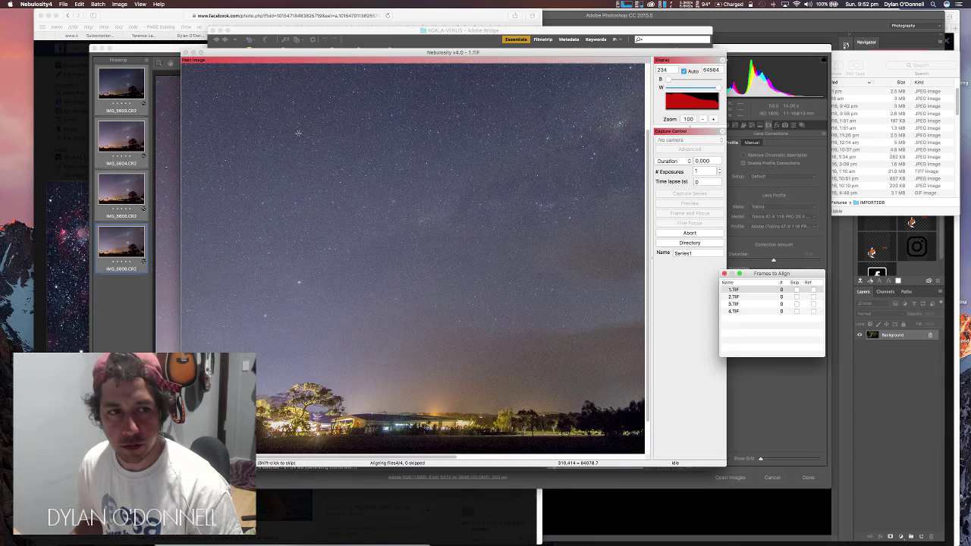
click(298, 132)
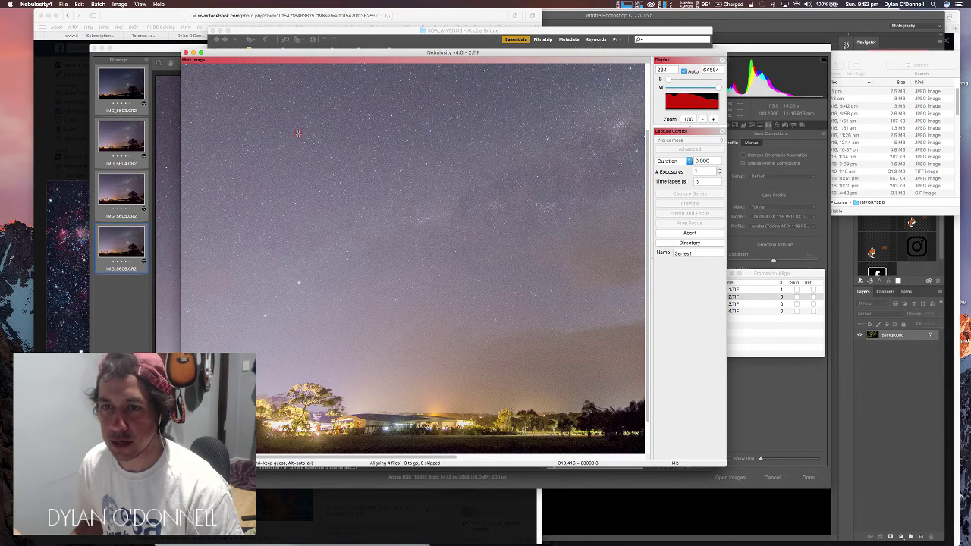
click(298, 133)
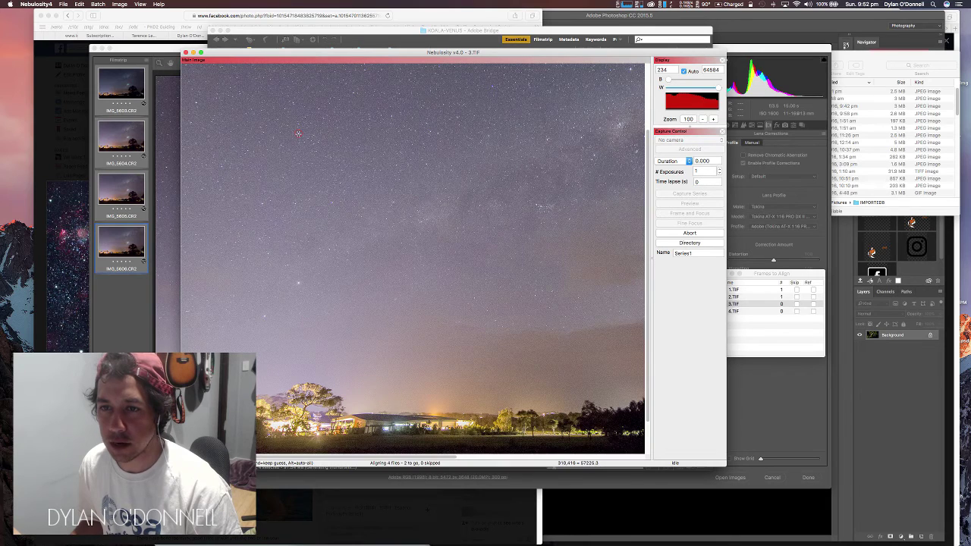
click(298, 133)
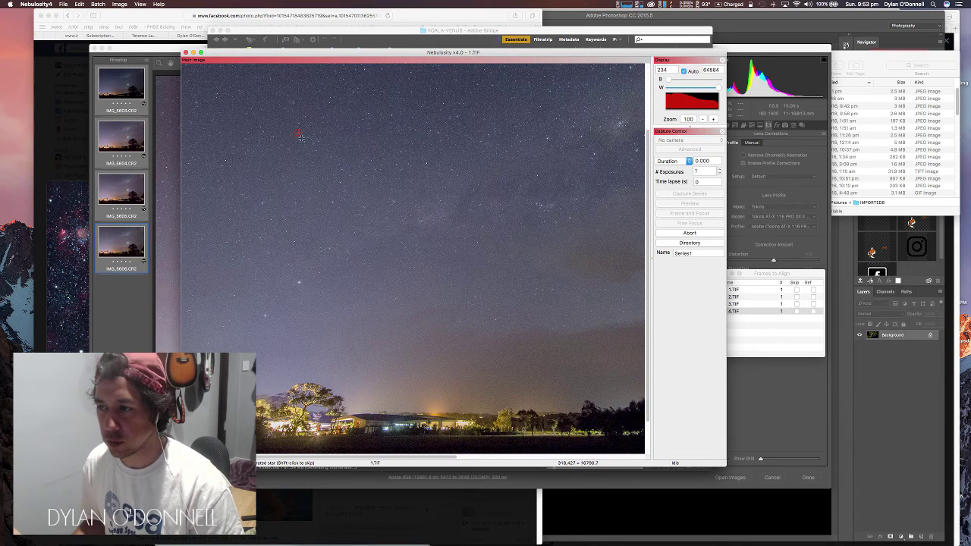
Step: Mark the second alignment star in frames 1–4.TIF, starting the stack processing
drag(394, 458, 450, 456)
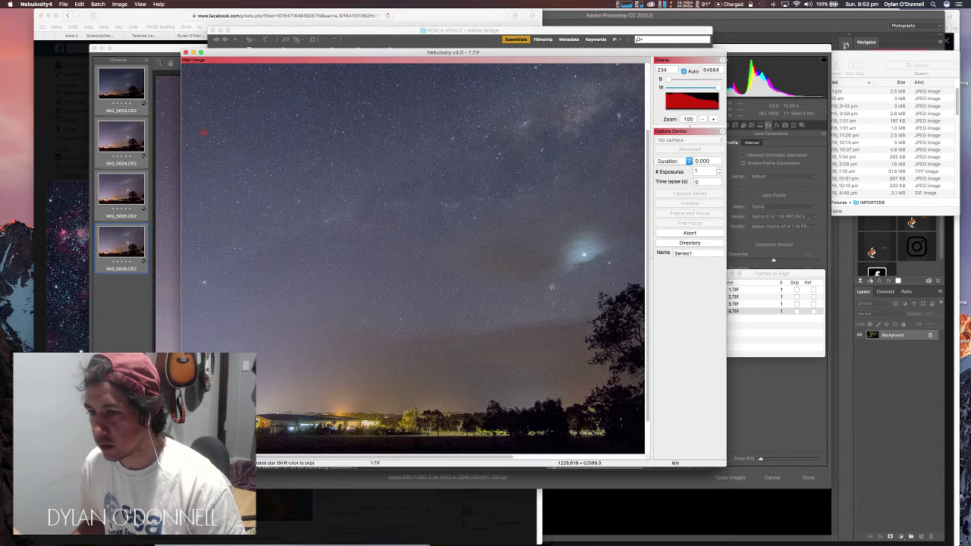
click(552, 287)
click(551, 287)
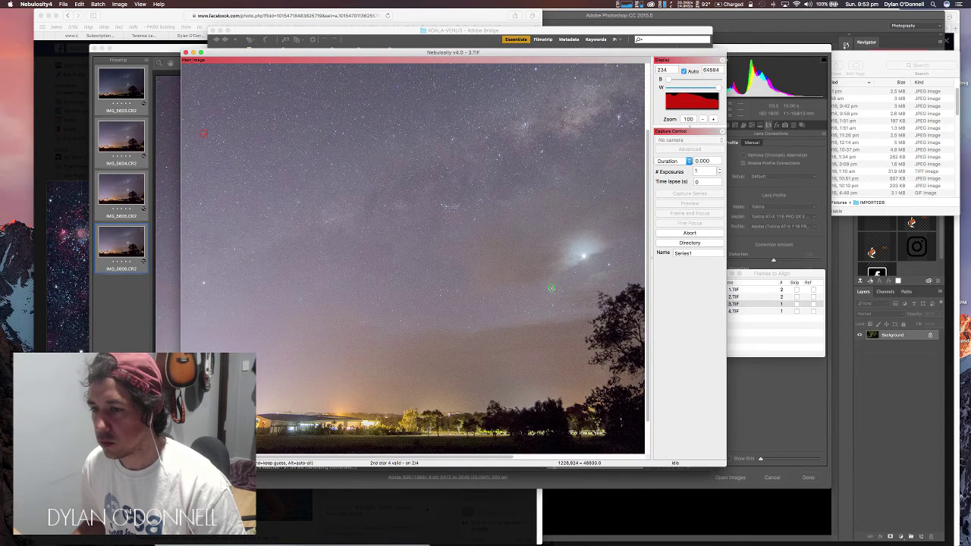
click(552, 287)
click(552, 288)
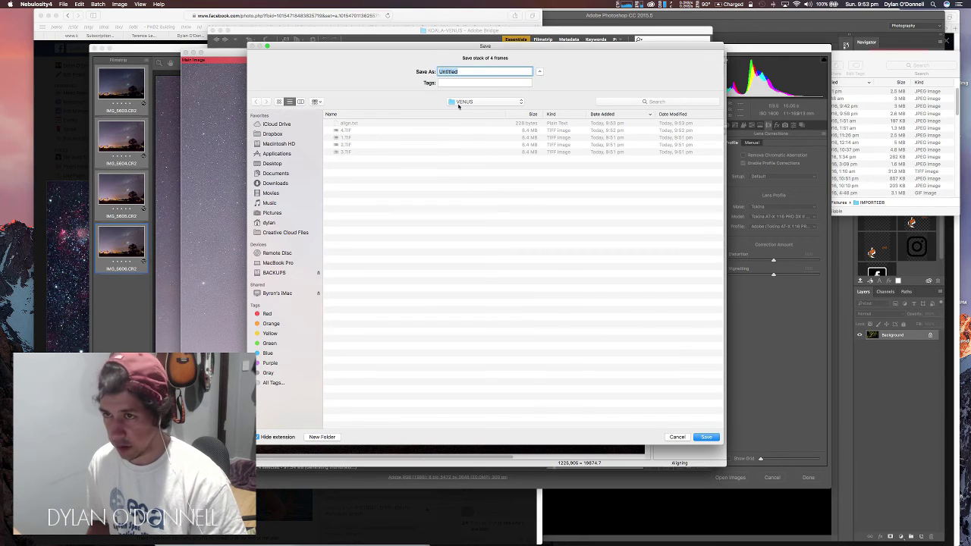
Step: Name the stack BG, then export a 16-bit TIFF copy named BG.tif
text(BG)
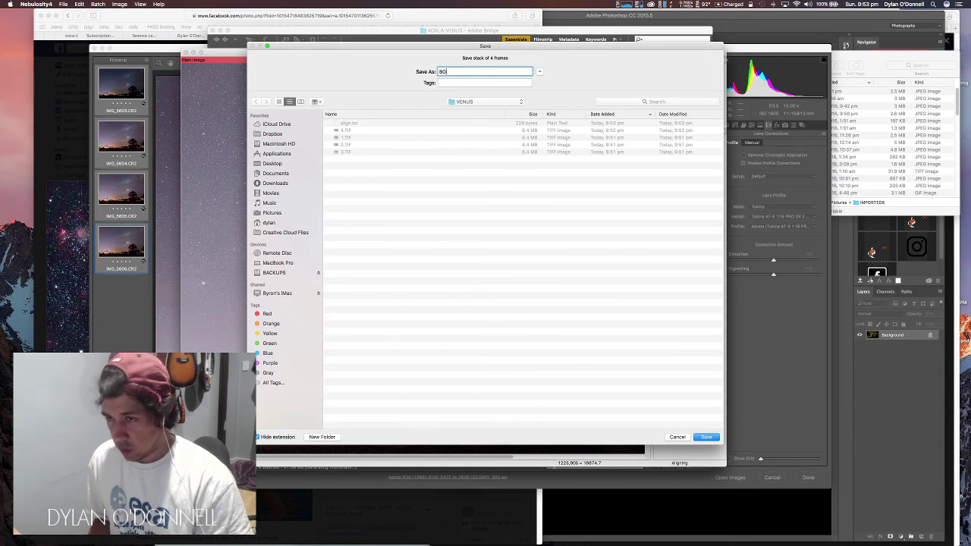
key(Return)
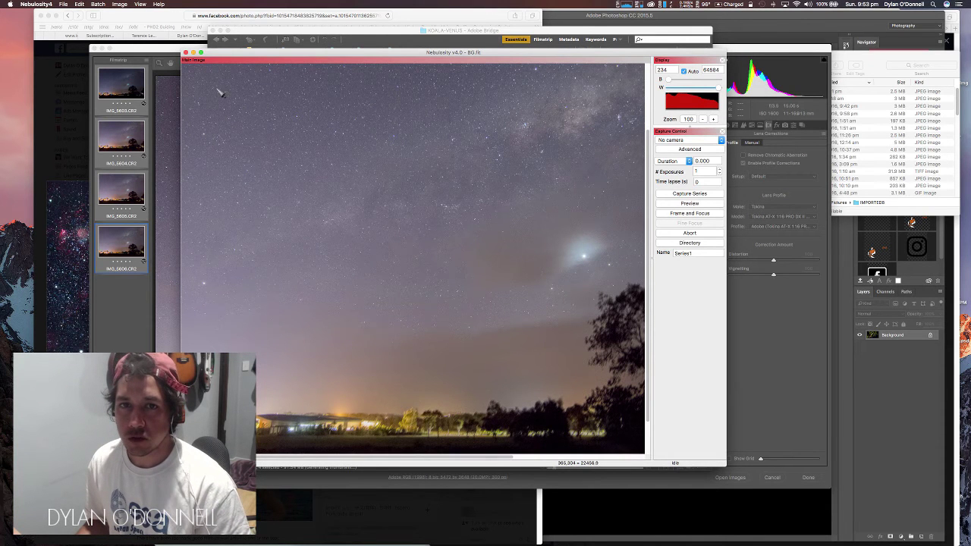
click(63, 4)
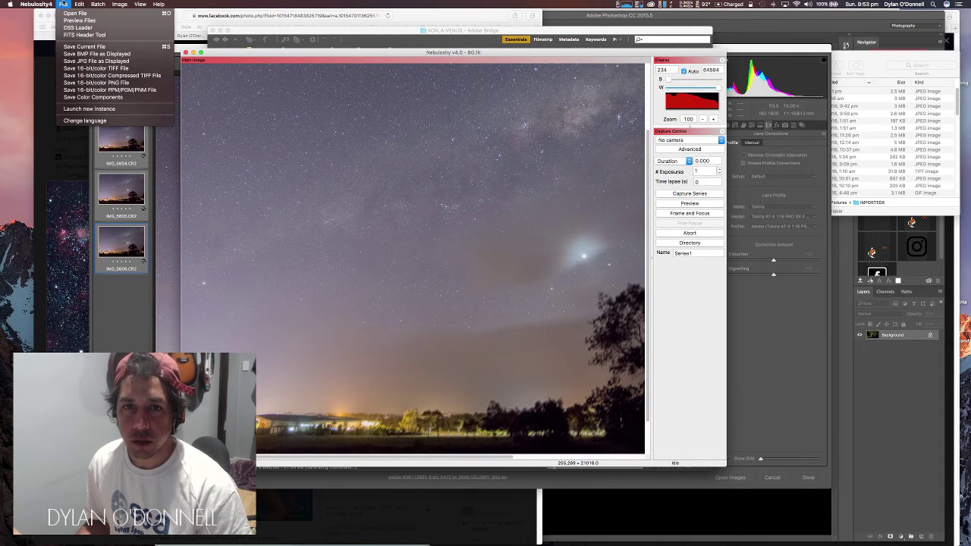
click(85, 70)
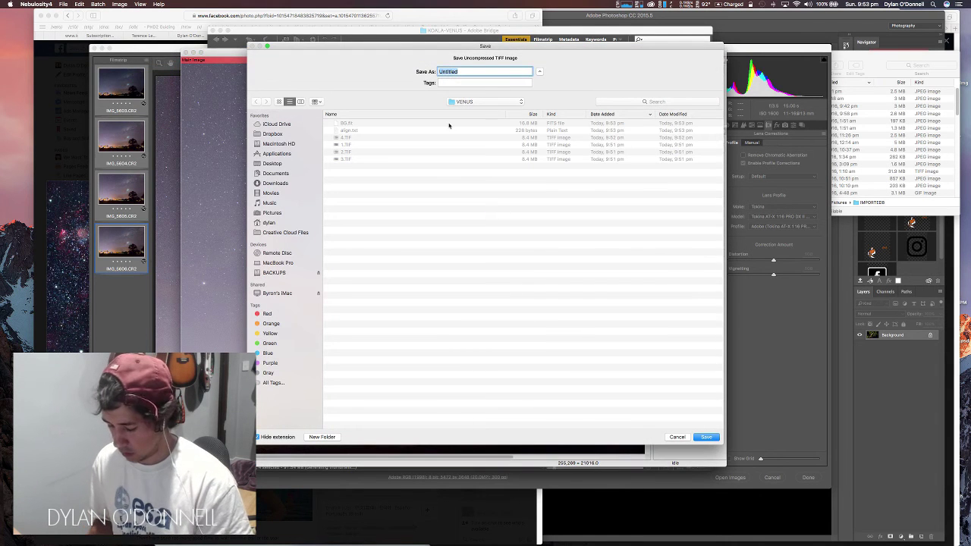
text(BG)
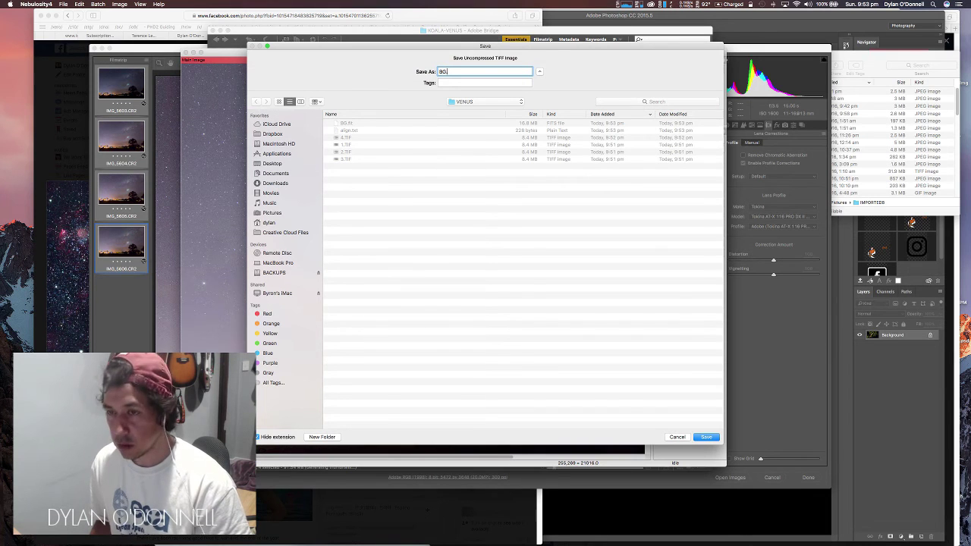
text(.tif)
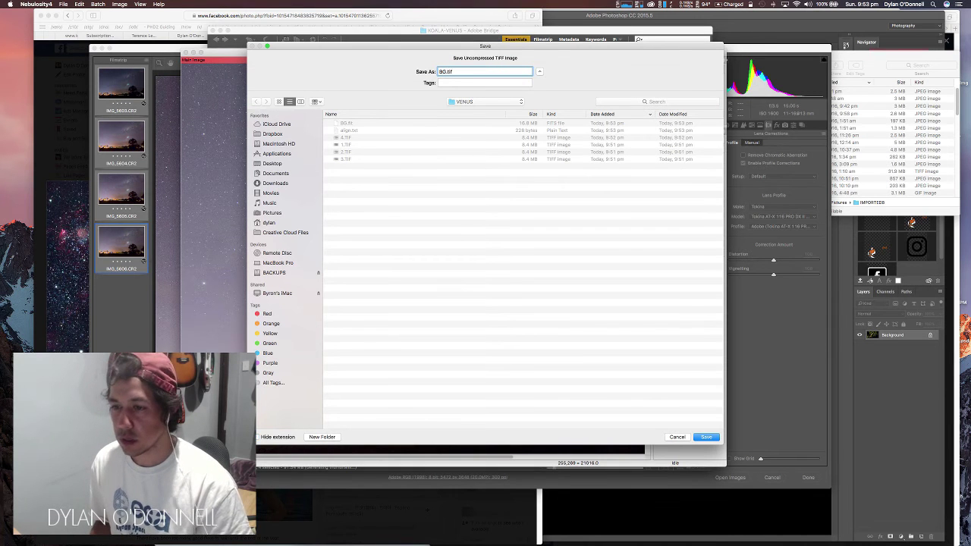
key(Return)
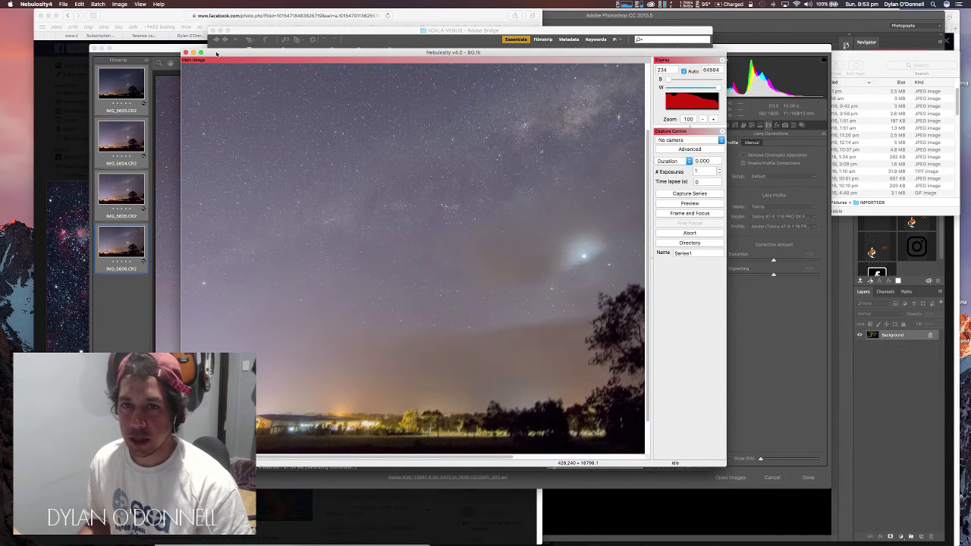
Step: Move the BG.fit window left and enlarge it to show more of the scene
drag(216, 53, 178, 46)
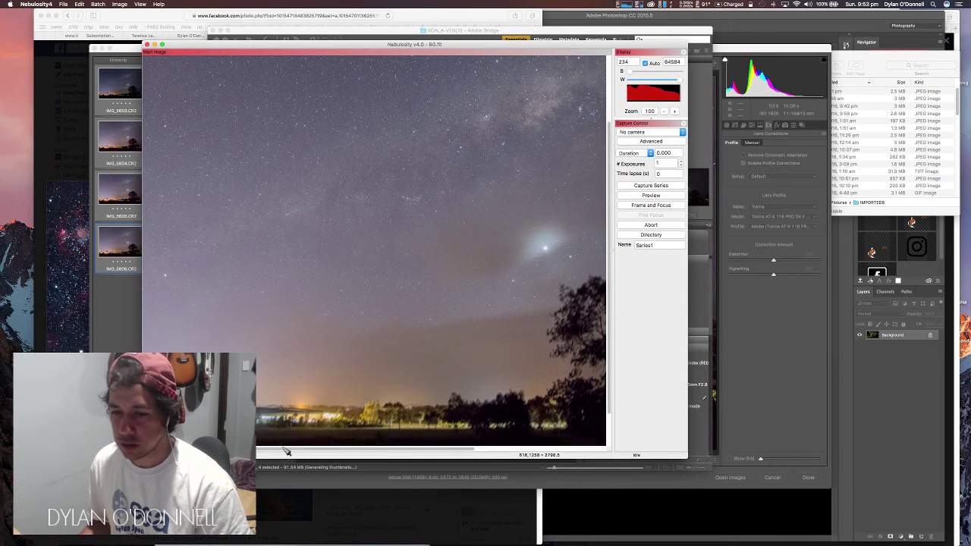
drag(279, 449, 374, 449)
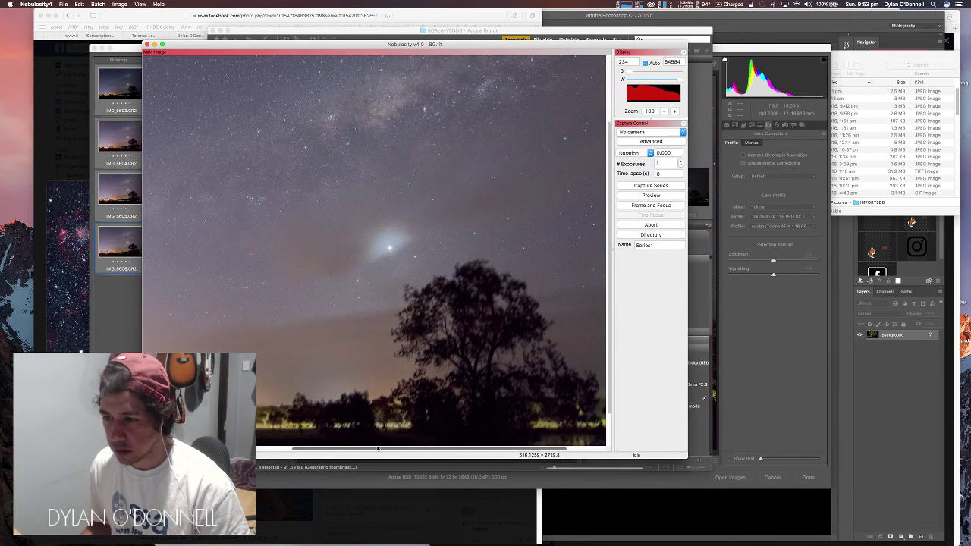
drag(695, 458, 939, 518)
Step: Zoom in twice to 400% and scroll over to the tree silhouette
click(926, 111)
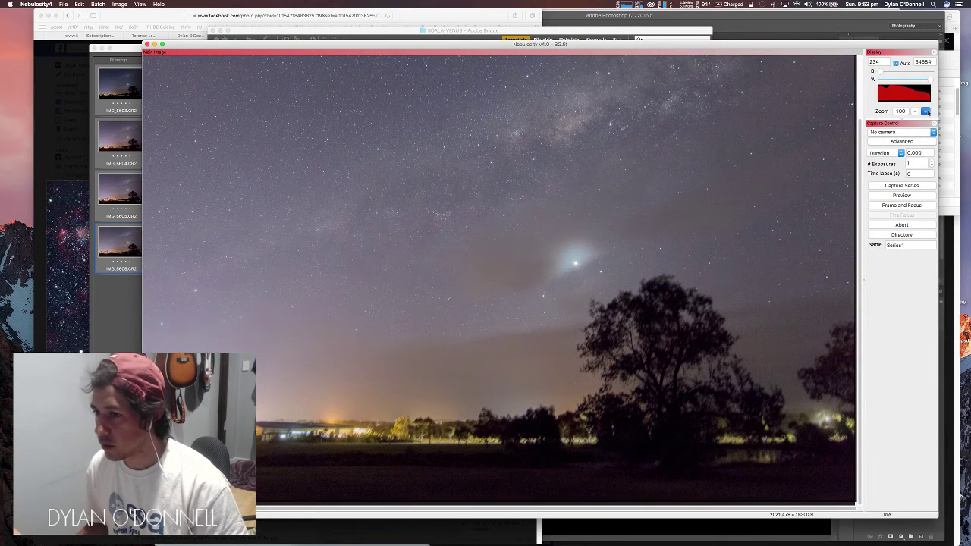
click(925, 110)
drag(552, 508, 725, 506)
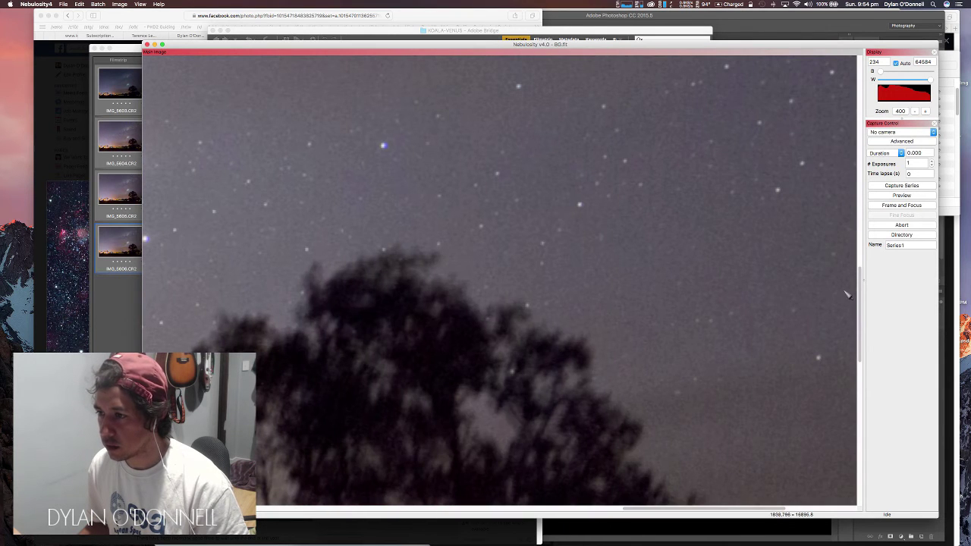
drag(859, 283, 897, 324)
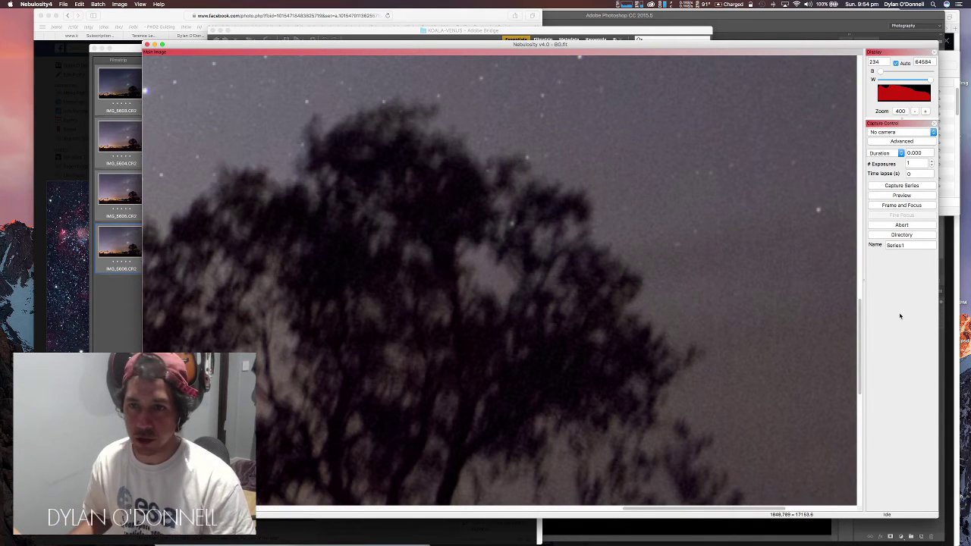
Step: Stack TIF frames 1–4 without alignment using the Std. Dev. filter (1.25) combine method
click(98, 3)
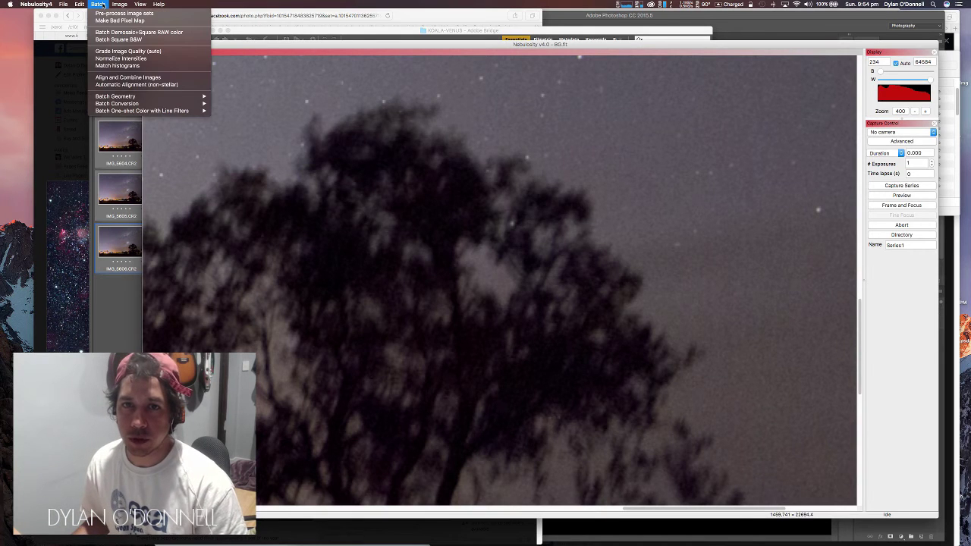
click(123, 78)
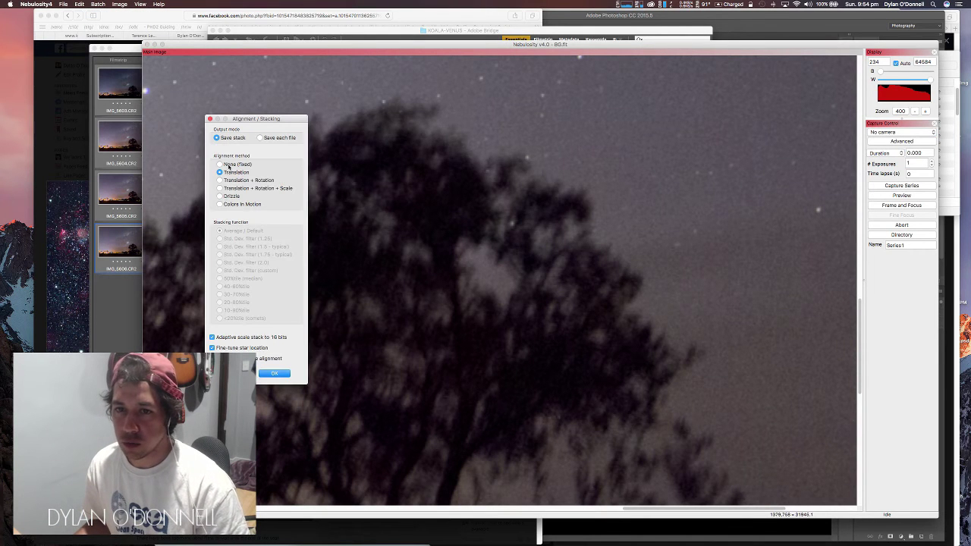
click(224, 165)
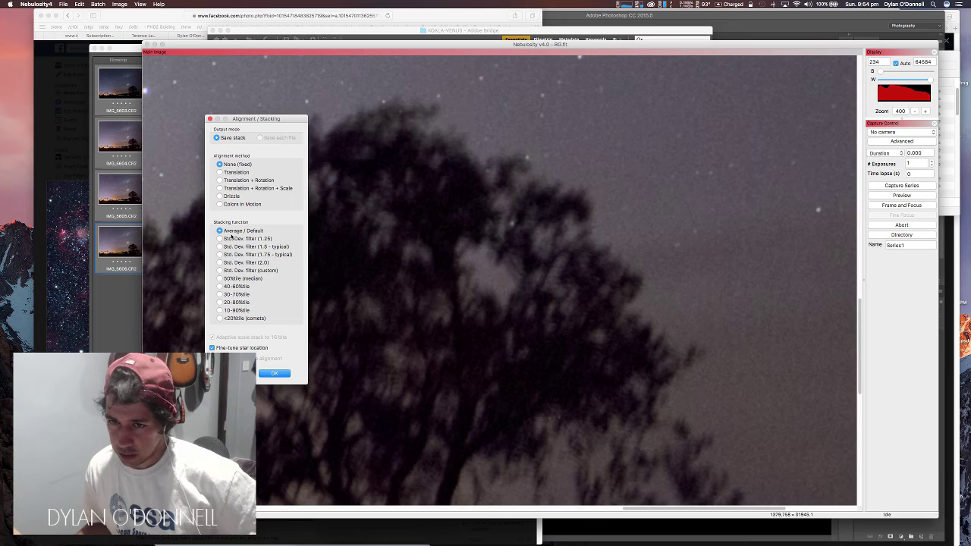
click(219, 239)
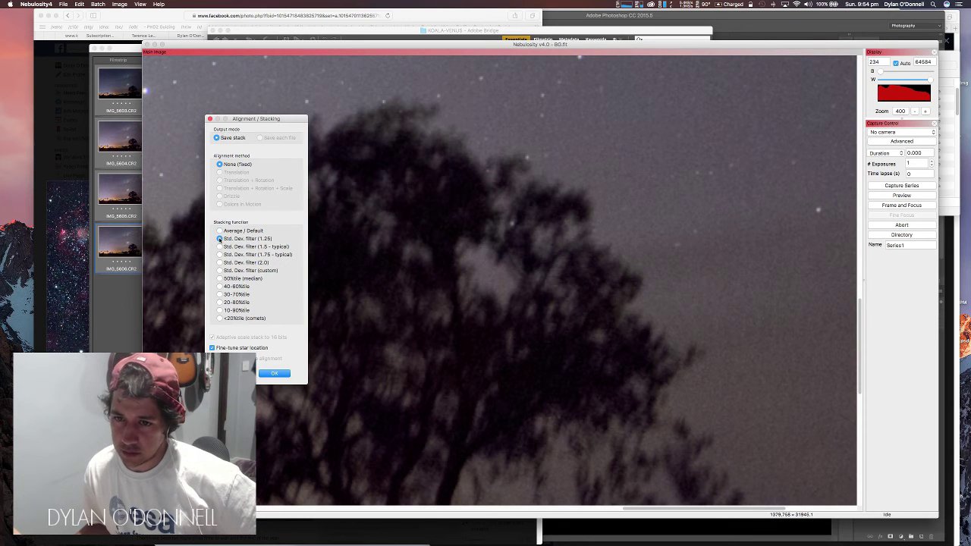
click(286, 374)
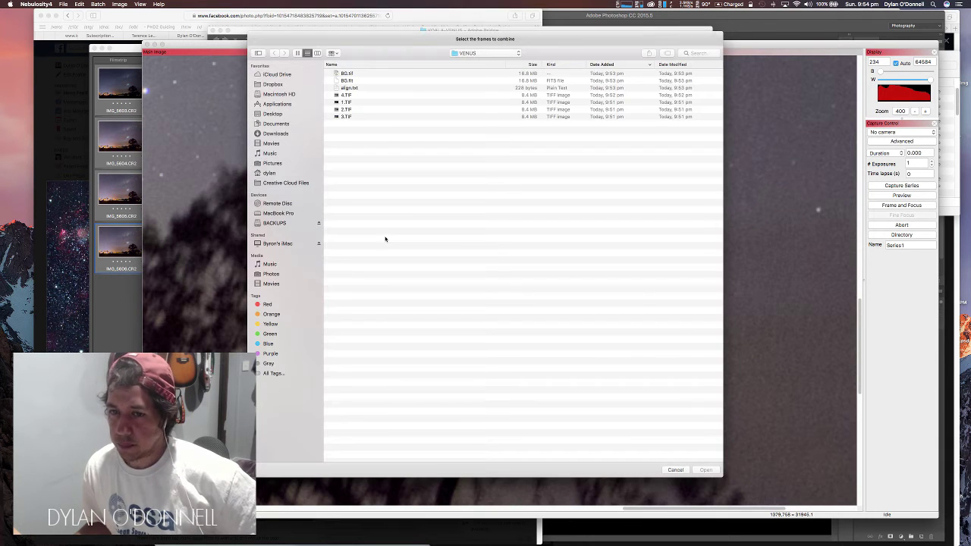
click(352, 94)
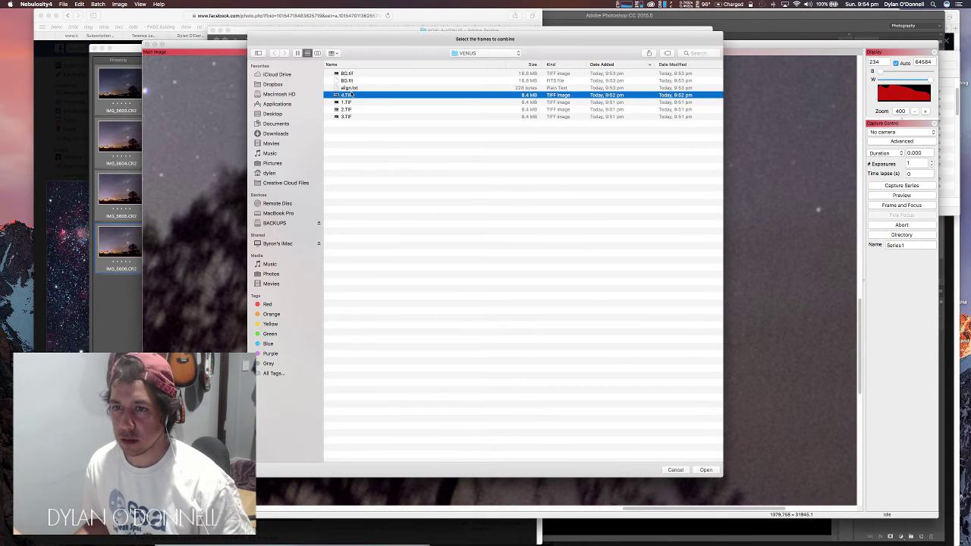
shift+click(354, 118)
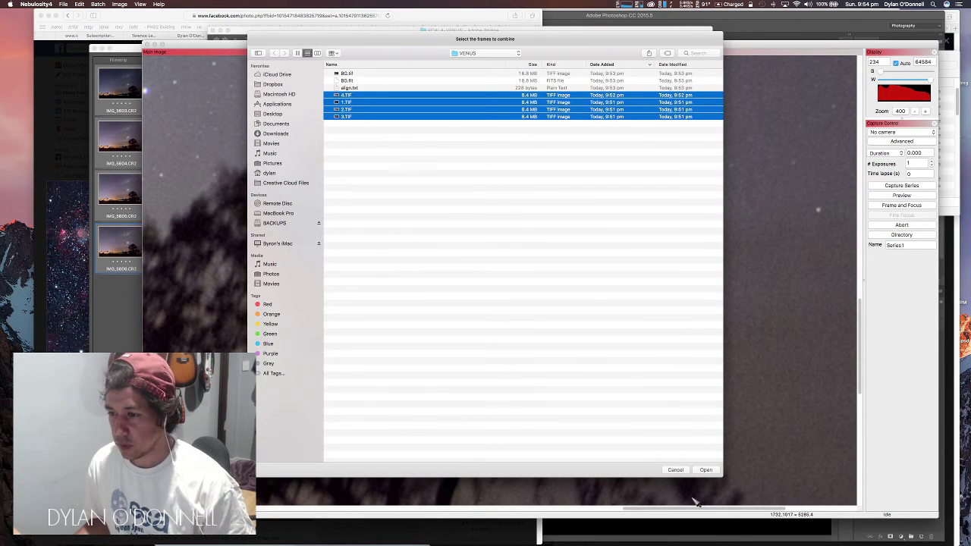
click(706, 471)
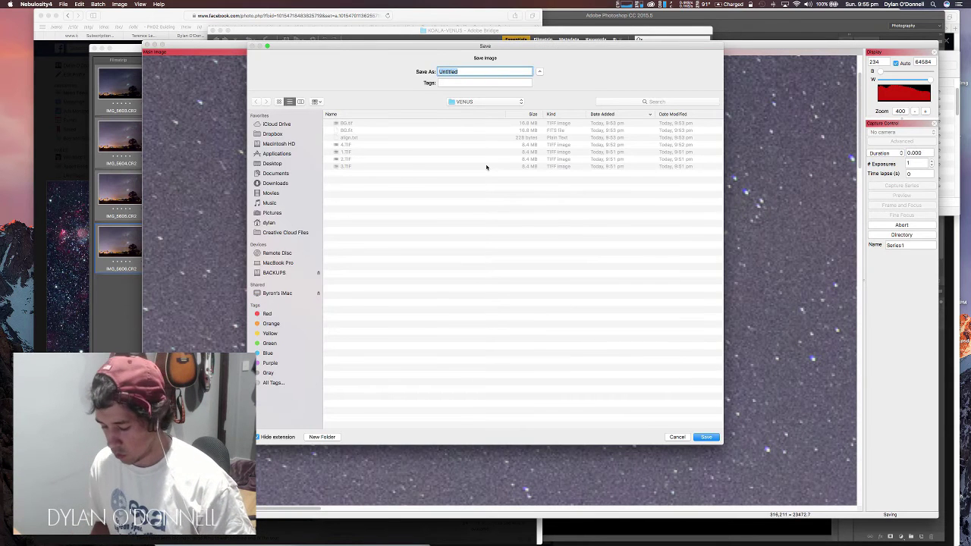
Step: Save the combined stack as FG.fit and zoom in to inspect the foreground detail
text(FG)
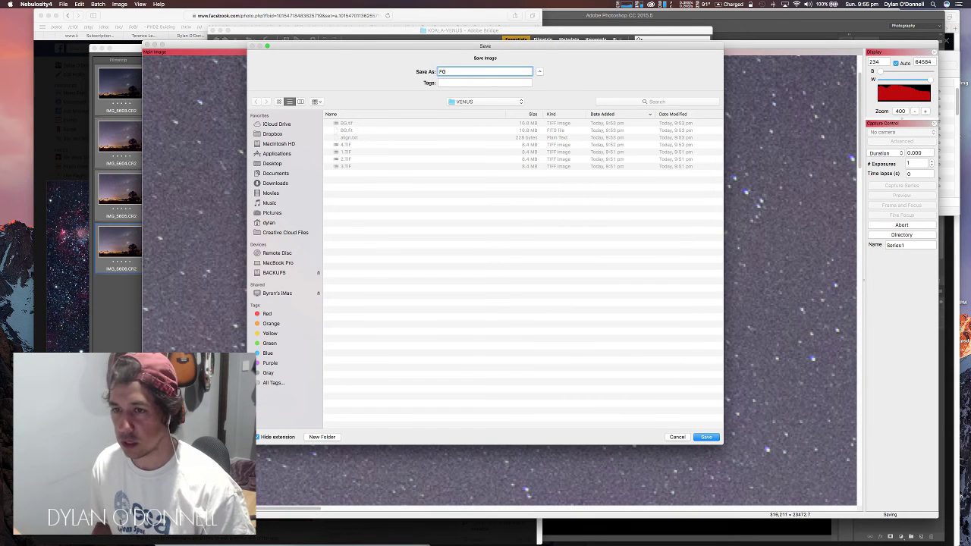
key(Return)
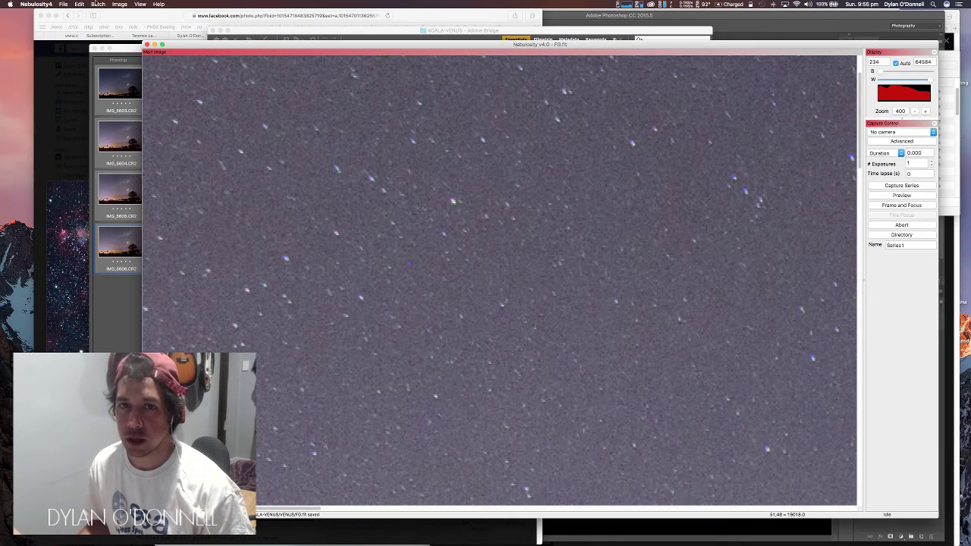
click(916, 110)
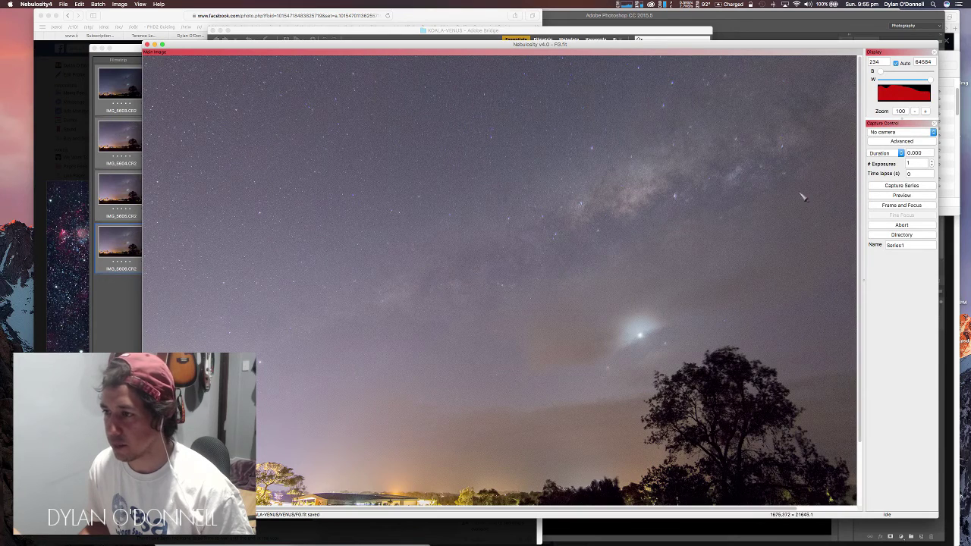
scroll(860, 243, down, 3)
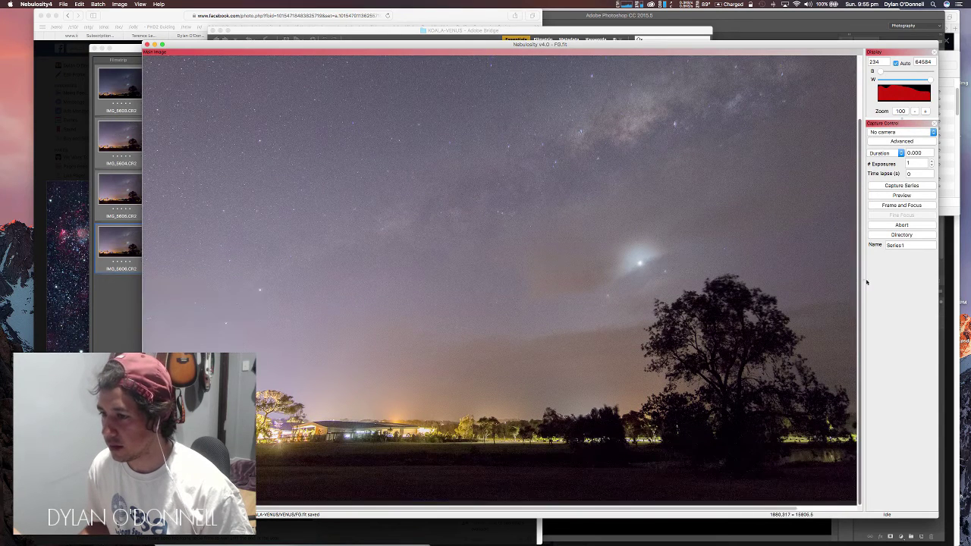
click(925, 111)
click(926, 112)
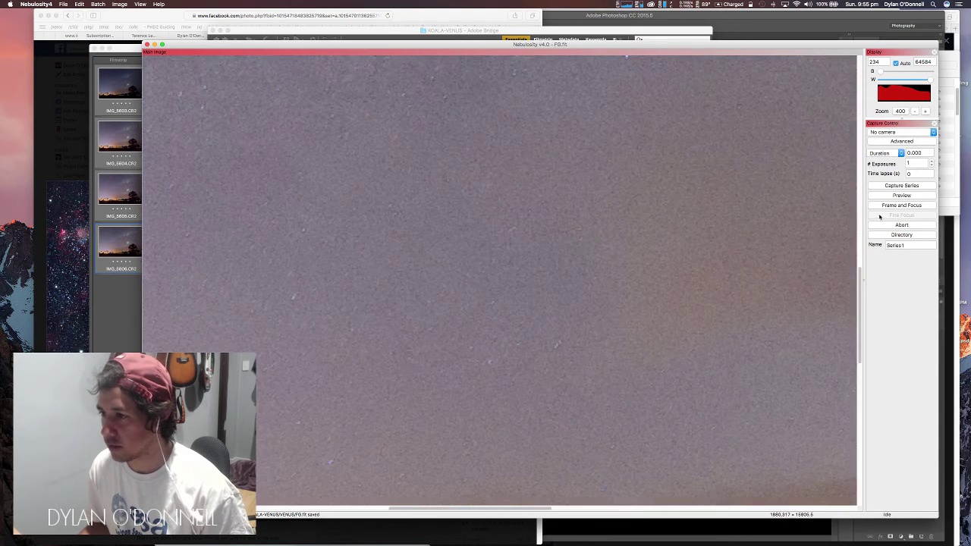
drag(860, 282, 860, 402)
drag(541, 509, 382, 537)
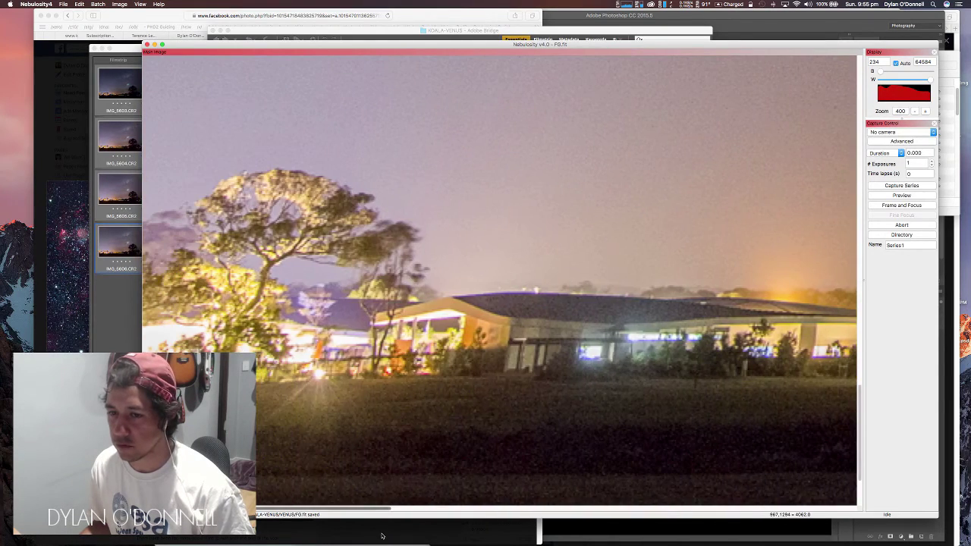
click(915, 112)
click(915, 111)
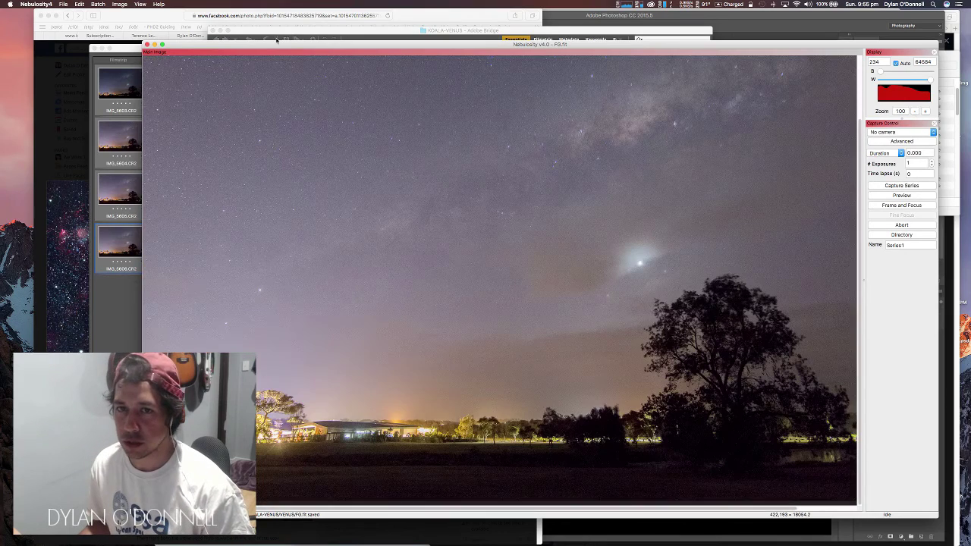
Step: Export the stack as a 16-bit TIFF named FG.tif, then switch to Finder
click(64, 4)
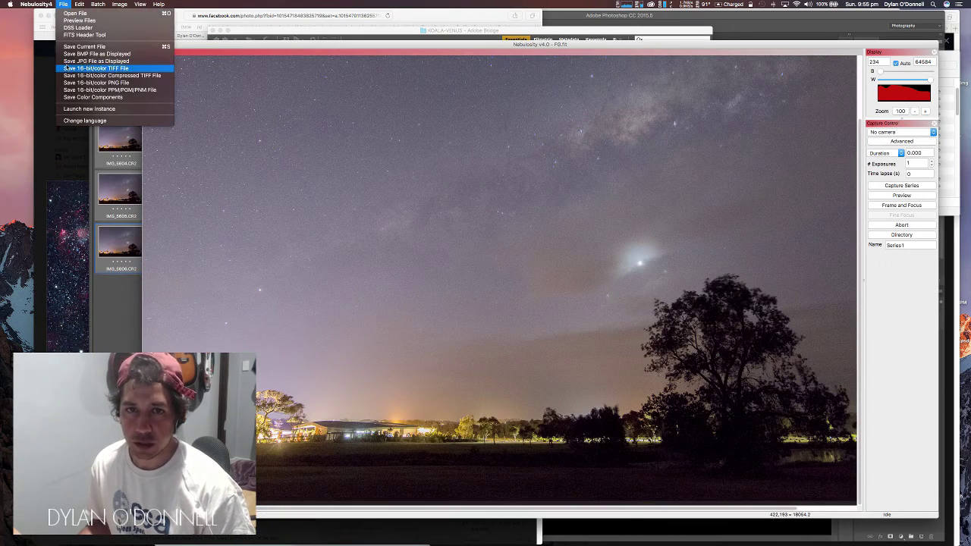
click(98, 68)
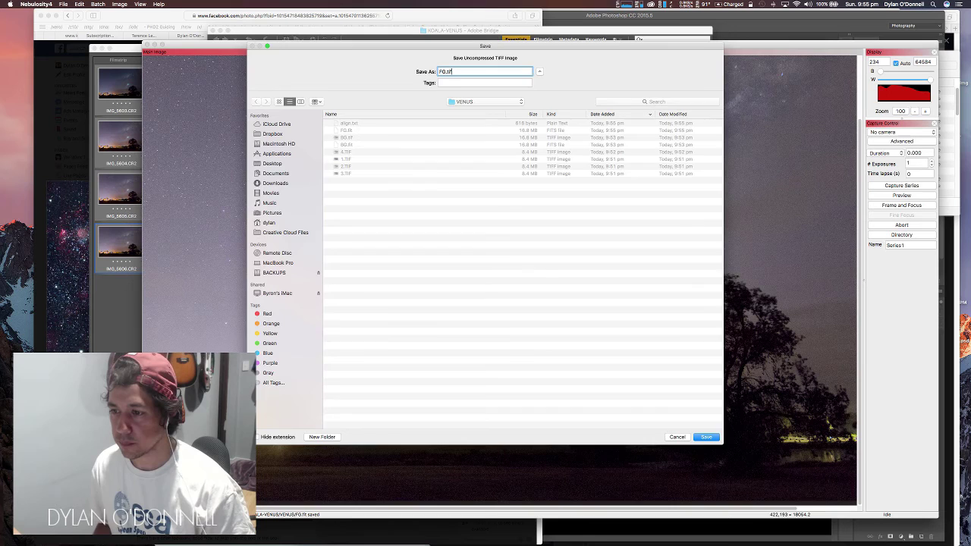
text(FG.tif)
key(Return)
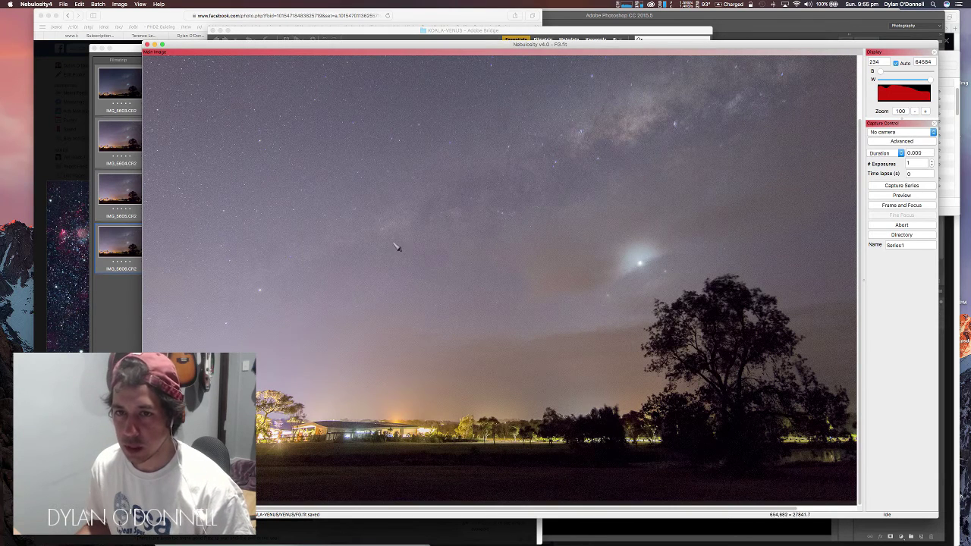
key(super+Tab)
key(super+Tab)
key(super+Tab)
key(super+Tab)
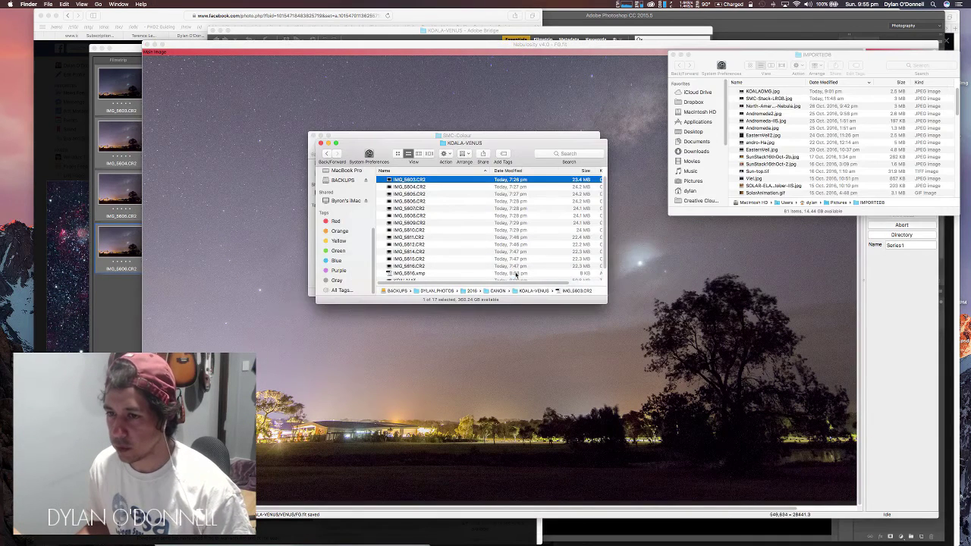
Step: Select BG.tif and FG.tif in the VENUS folder and open both with Adobe Photoshop CC 2015.5
scroll(425, 218, down, 3)
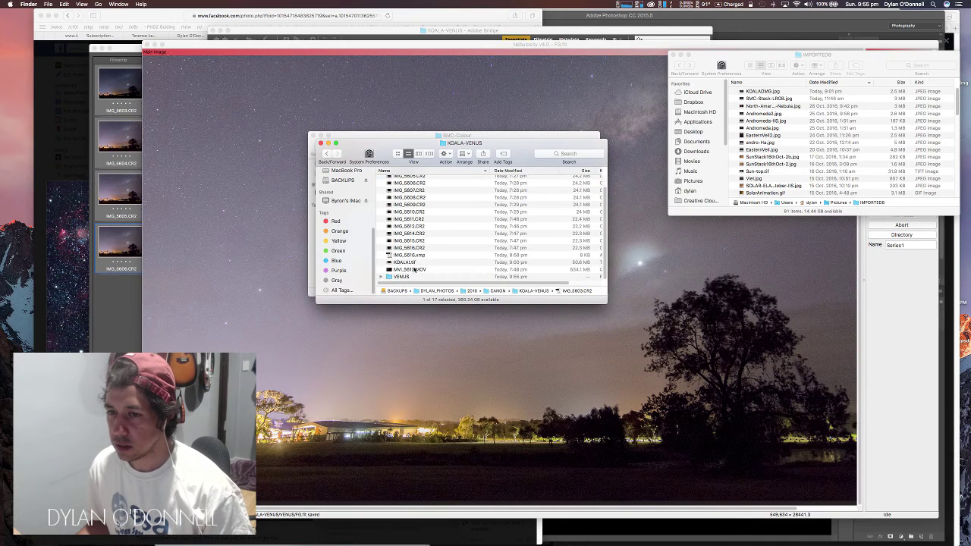
double_click(409, 278)
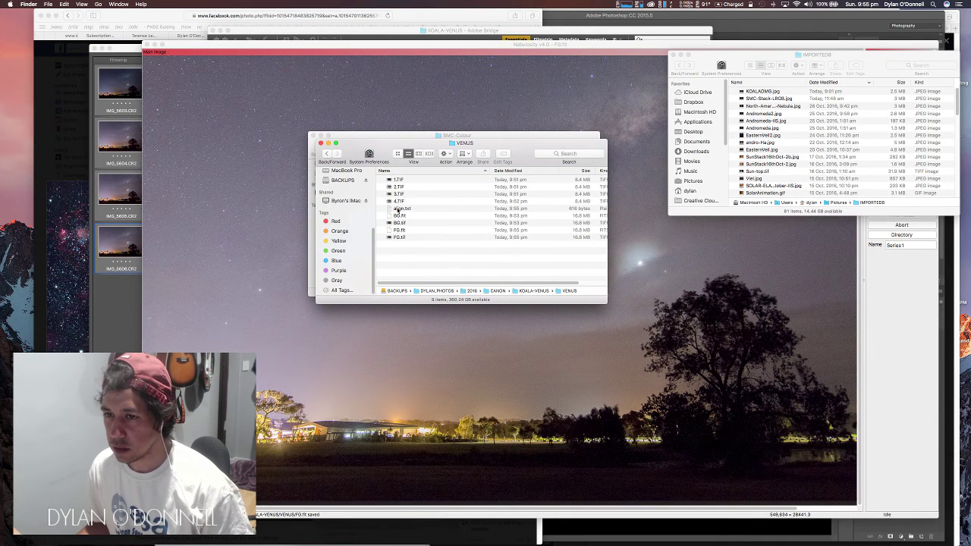
click(400, 223)
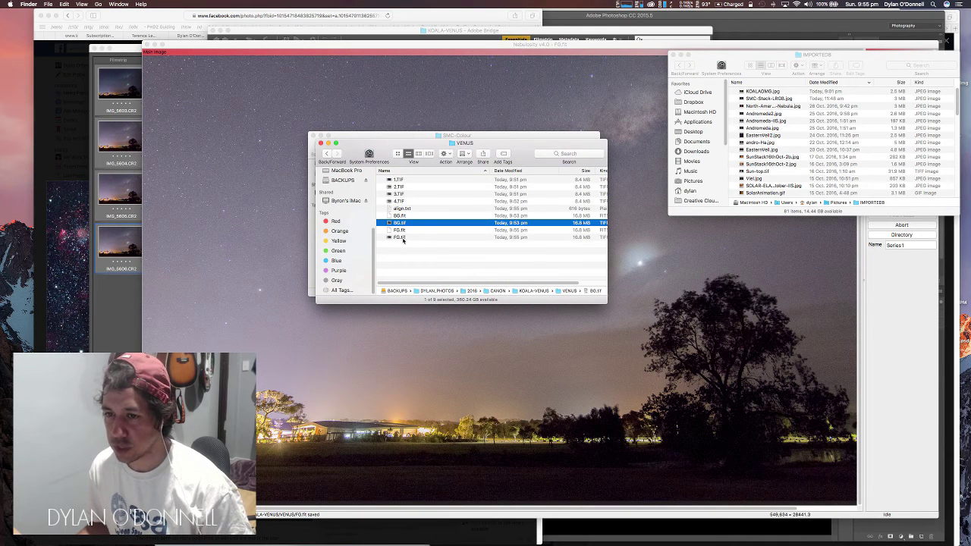
super+click(403, 237)
right_click(403, 239)
mouse_move(470, 261)
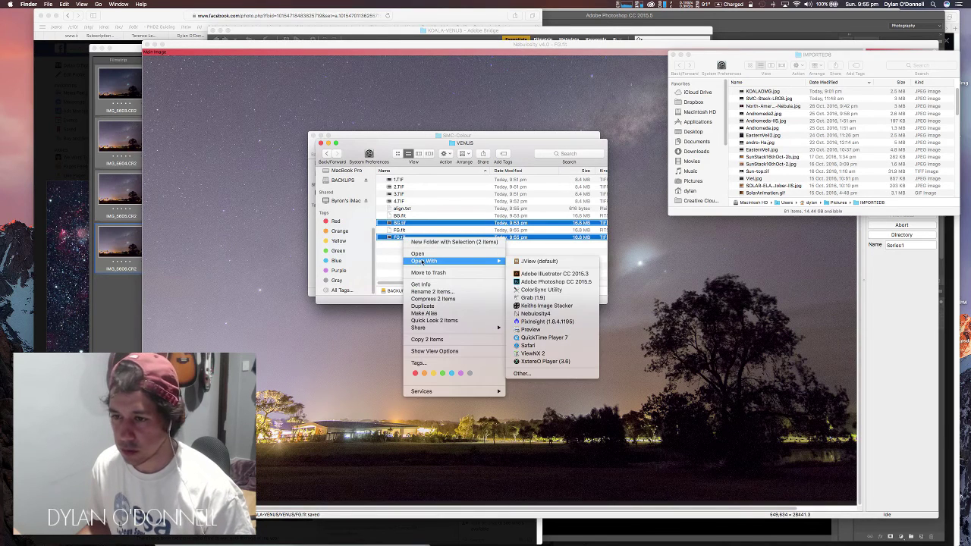
click(544, 284)
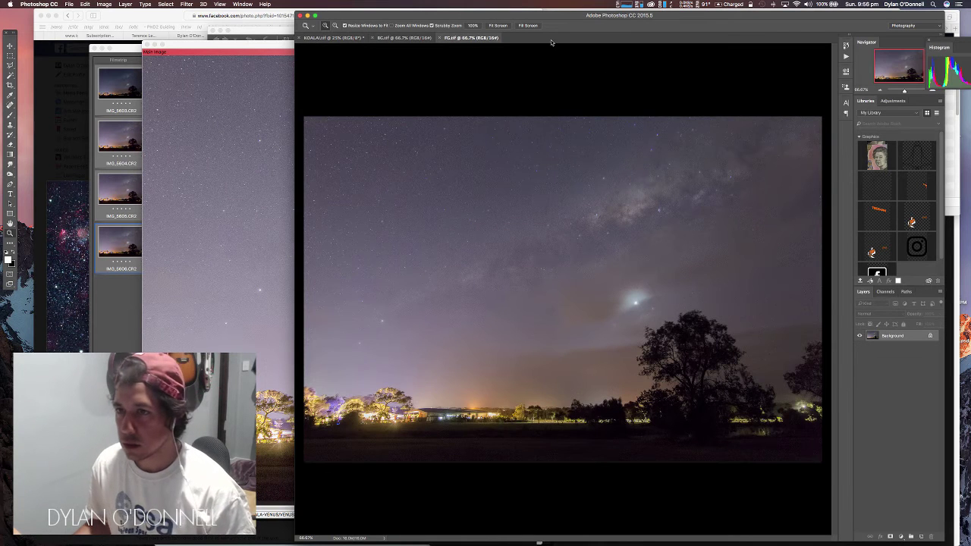
Step: Stretch the Photoshop window across the screen and view BG.tif at 100%
click(405, 37)
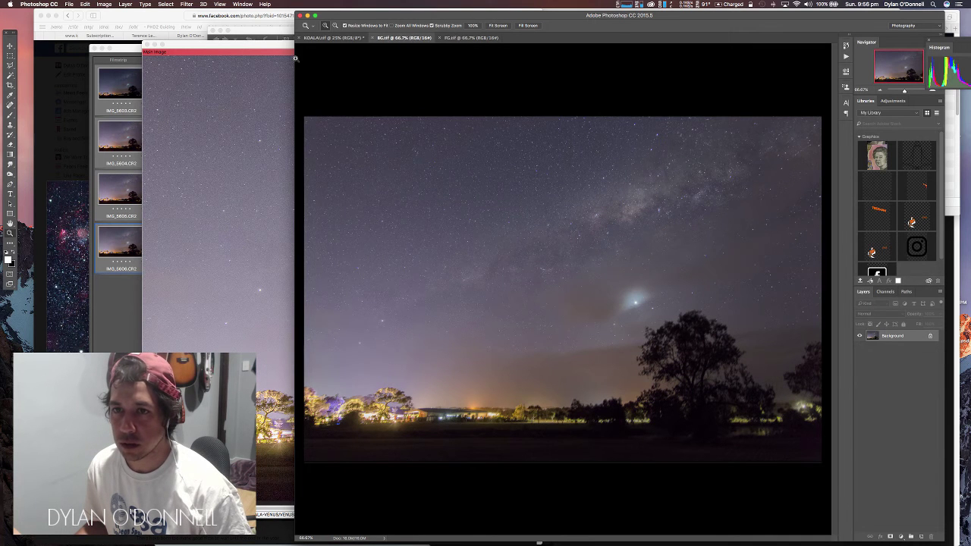
drag(292, 57, 121, 84)
drag(54, 94, 6, 99)
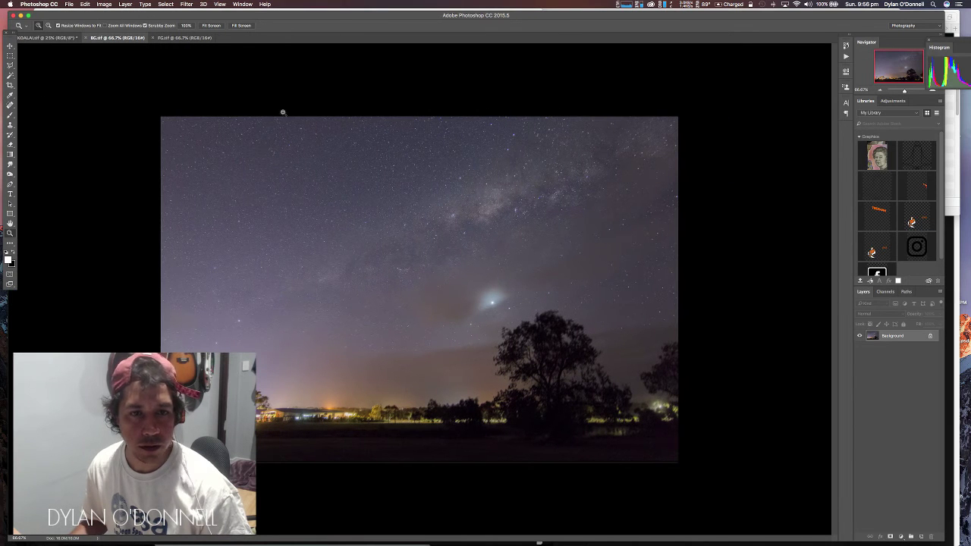
drag(947, 176, 970, 177)
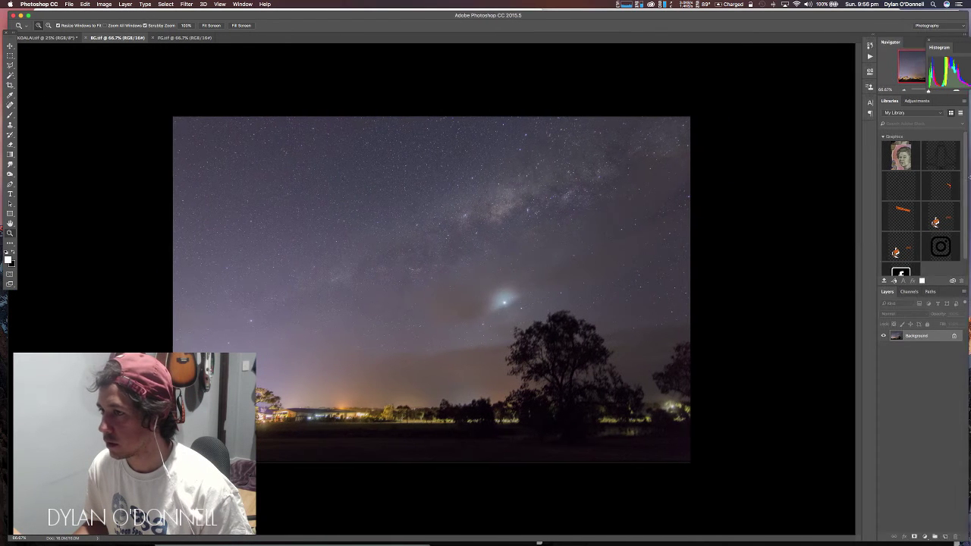
click(414, 326)
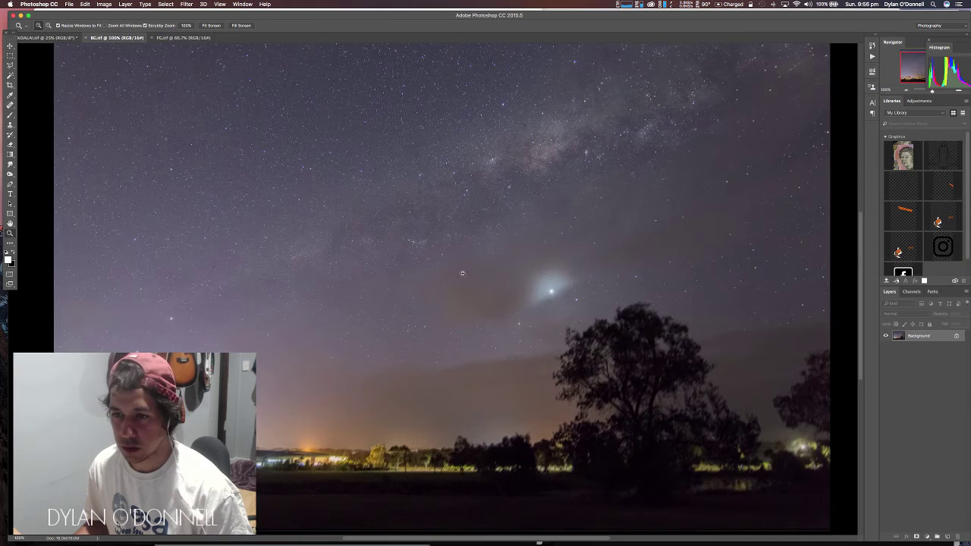
scroll(861, 226, up, 3)
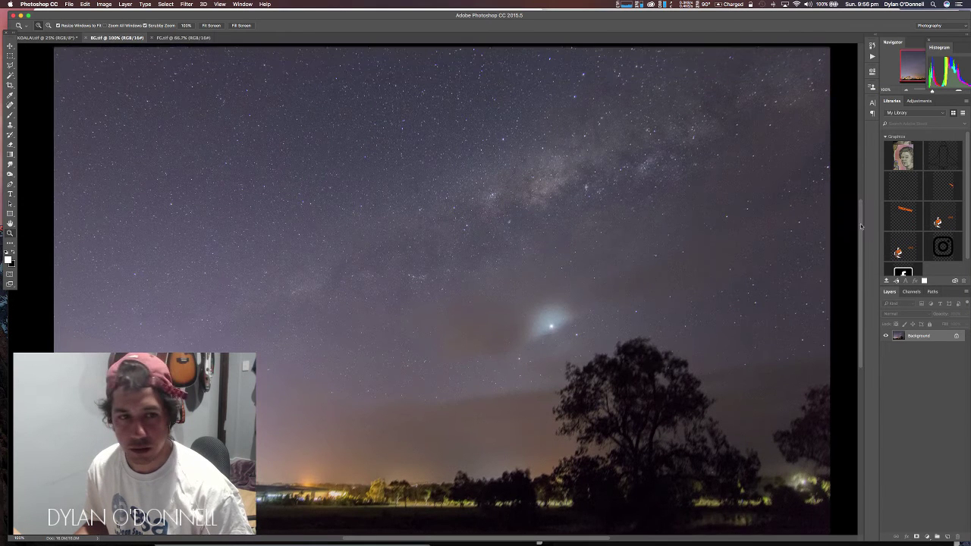
drag(860, 226, 862, 229)
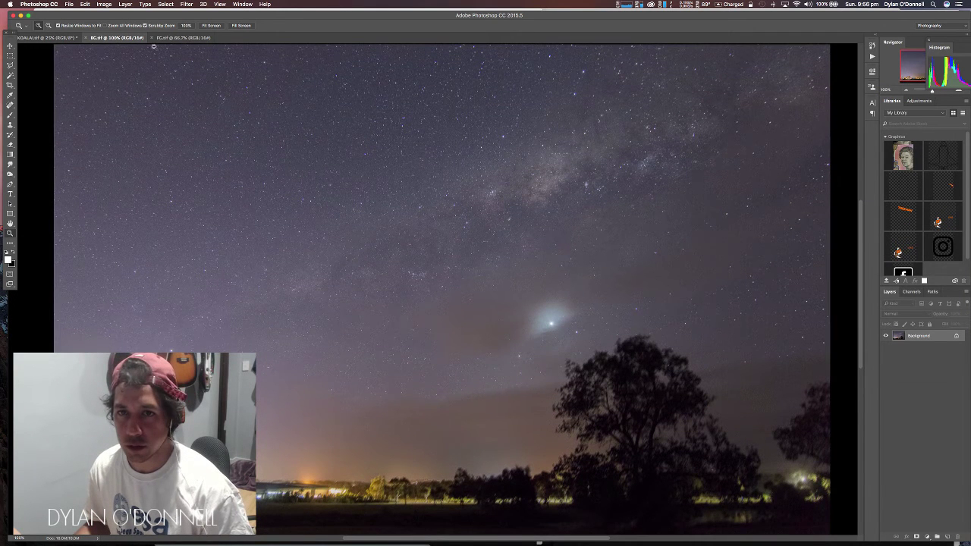
Step: View FG.tif at 100% and flip between FG and BG tabs, ending on BG
click(183, 37)
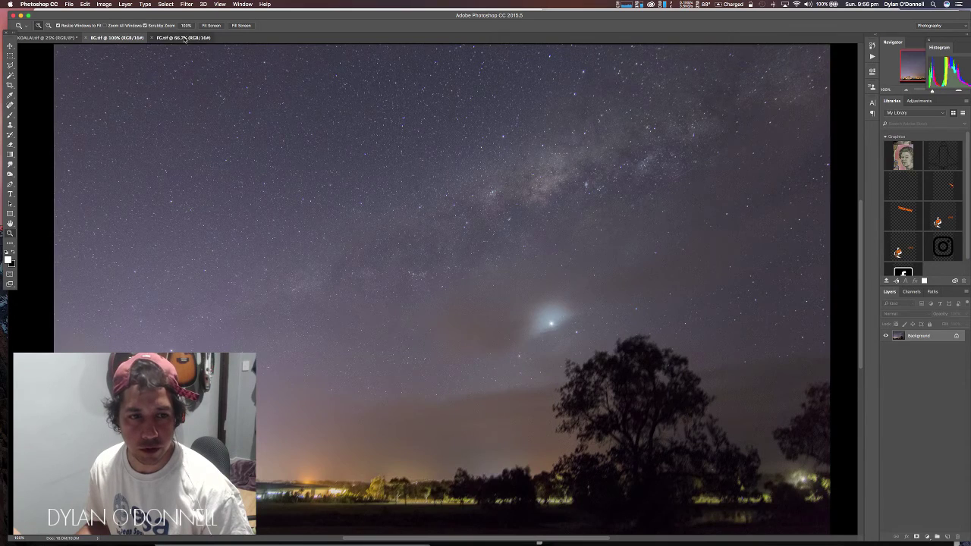
click(430, 284)
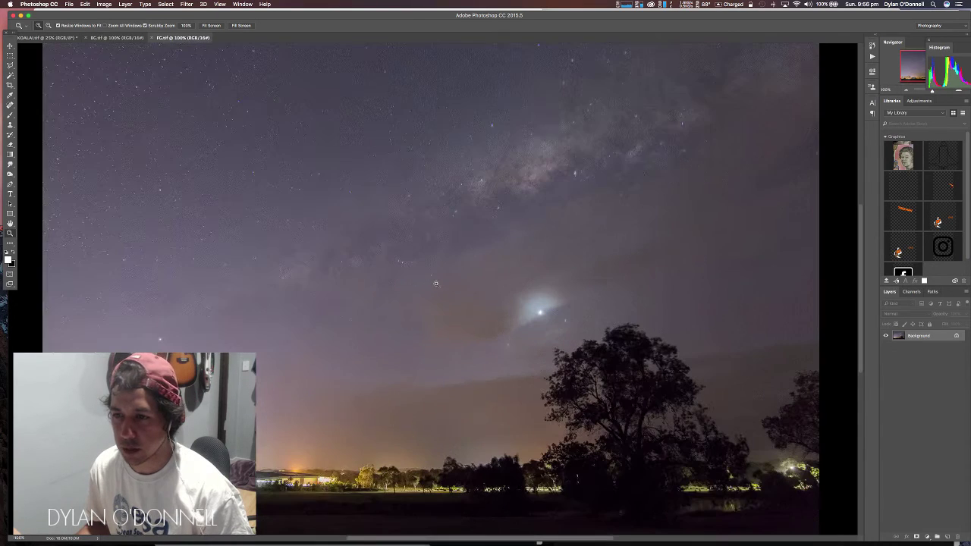
click(121, 38)
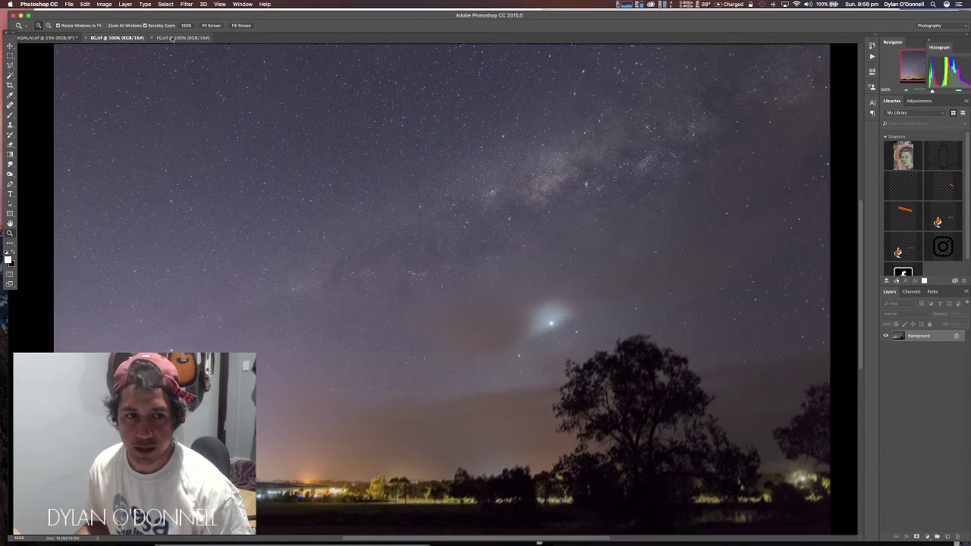
click(200, 39)
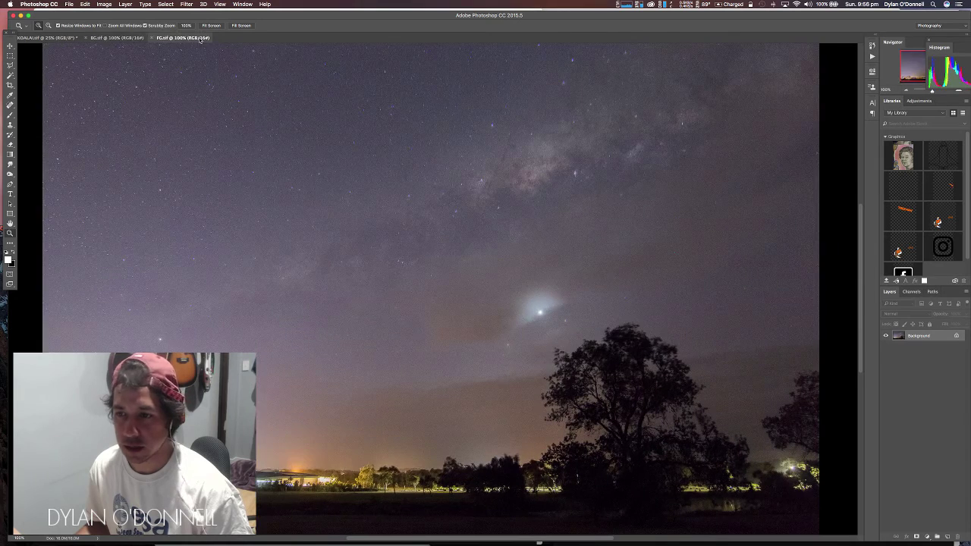
click(118, 38)
click(163, 40)
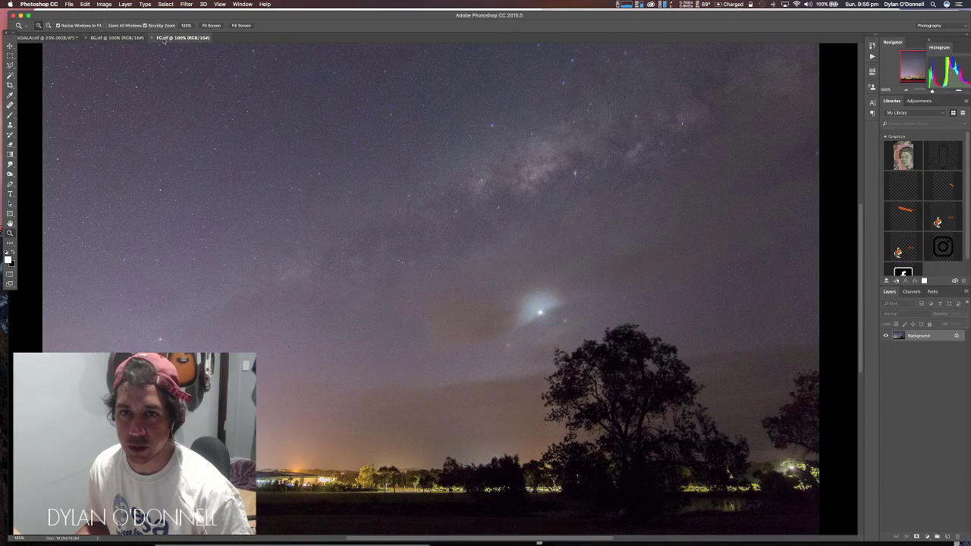
click(122, 39)
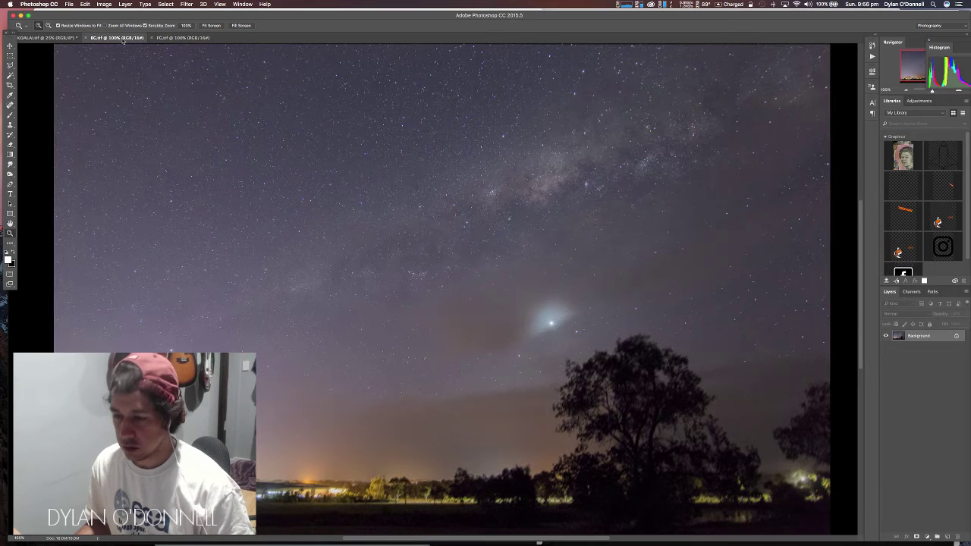
Step: Copy the entire BG image and paste it into FG.tif as Layer 1
key(super+a)
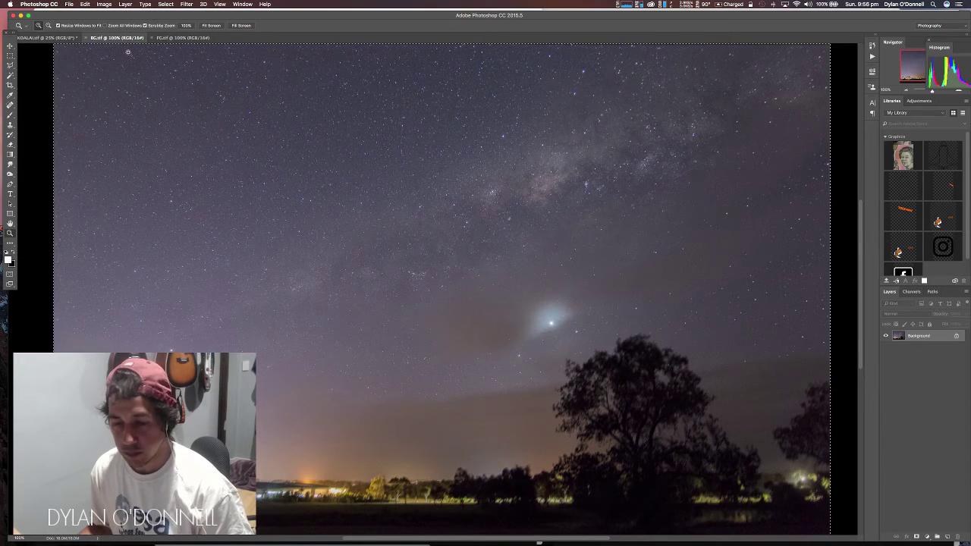
click(85, 4)
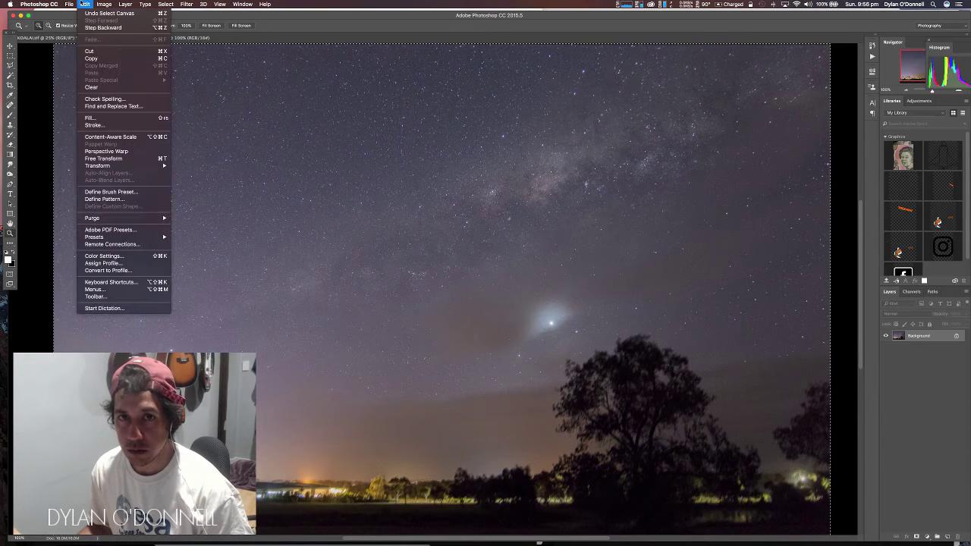
click(89, 59)
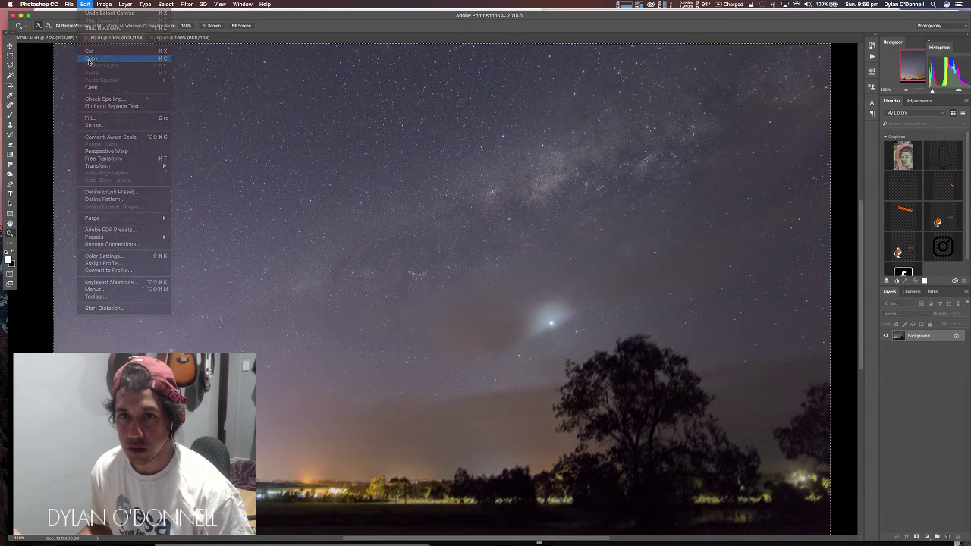
click(175, 39)
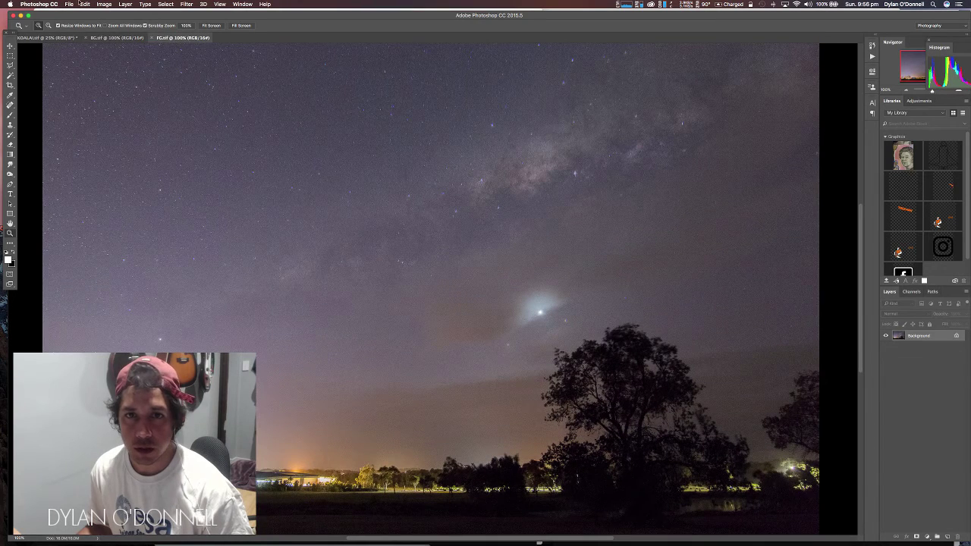
click(85, 4)
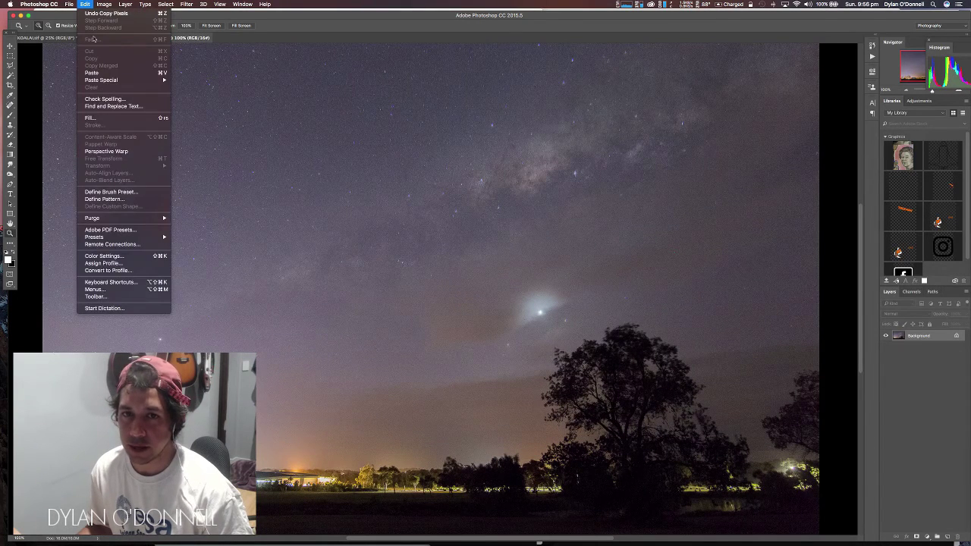
click(91, 72)
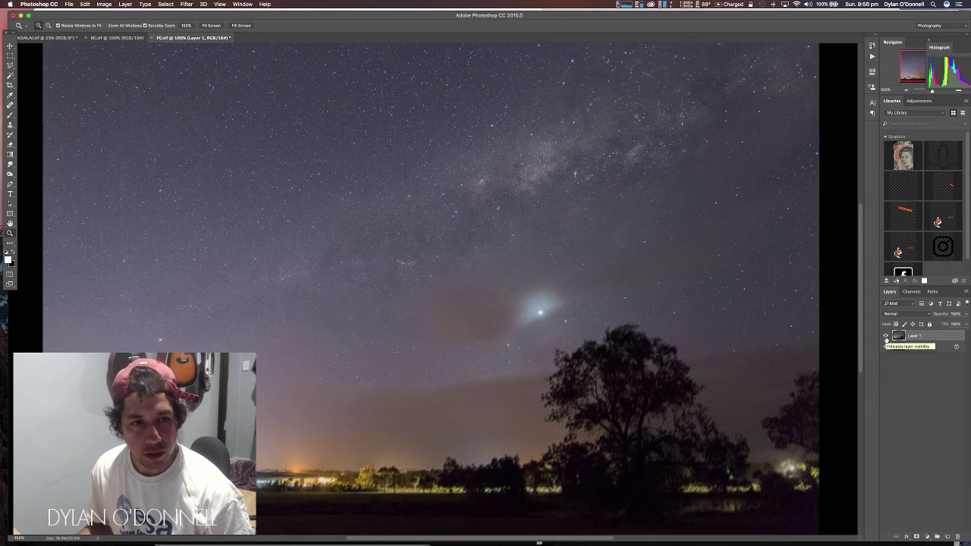
Step: Compare Layer 1 on and off, zoom in on the big tree, and add a white layer mask
click(885, 338)
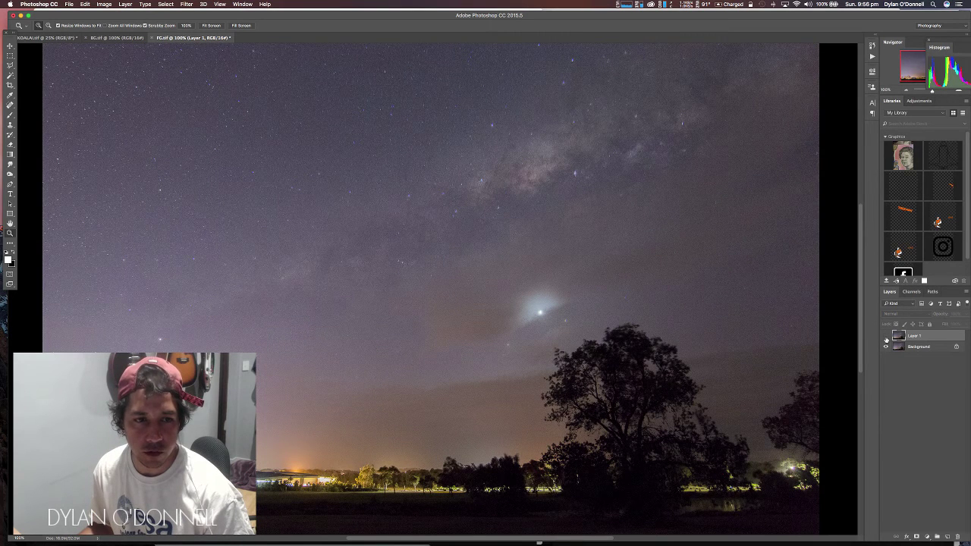
click(885, 338)
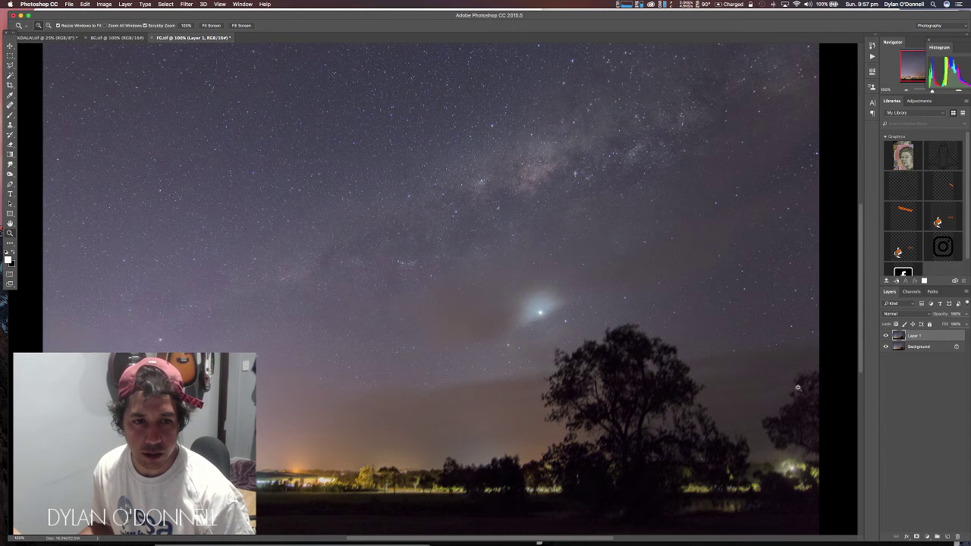
click(637, 453)
click(640, 451)
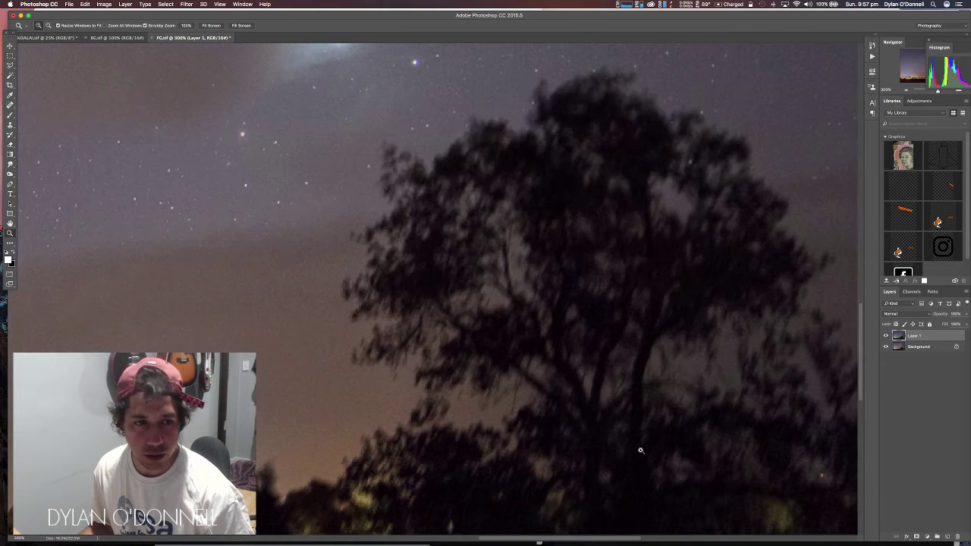
click(917, 536)
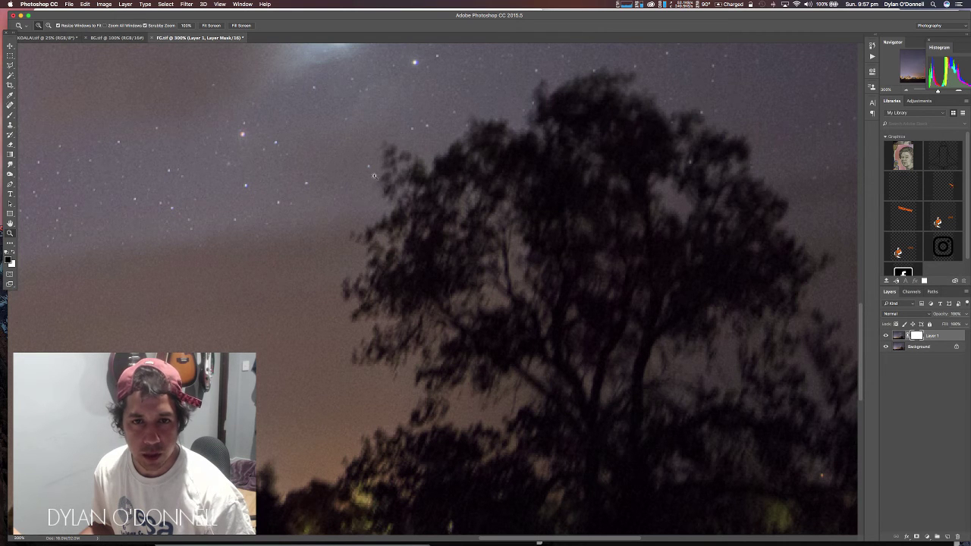
Step: Select the Brush tool with a soft round 0% hardness tip at 35% opacity
click(13, 118)
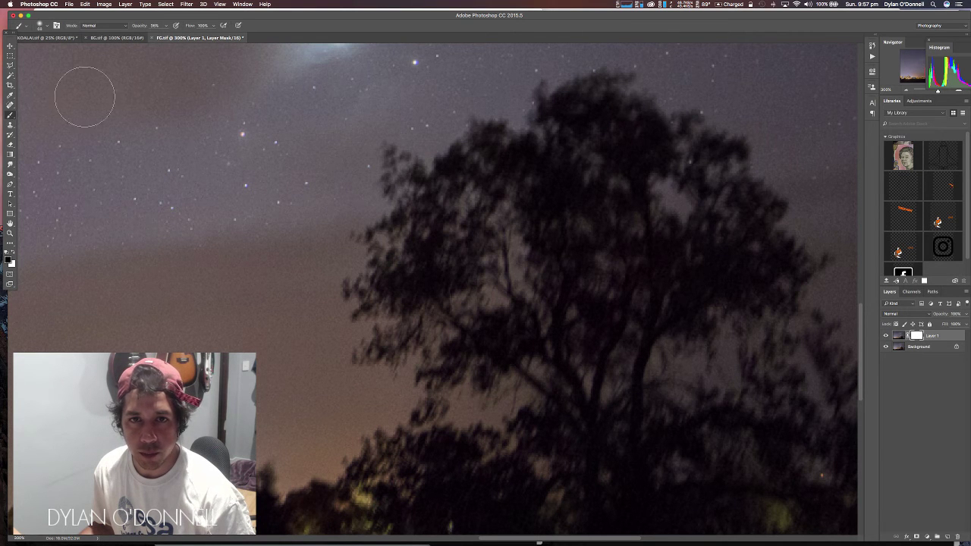
click(46, 29)
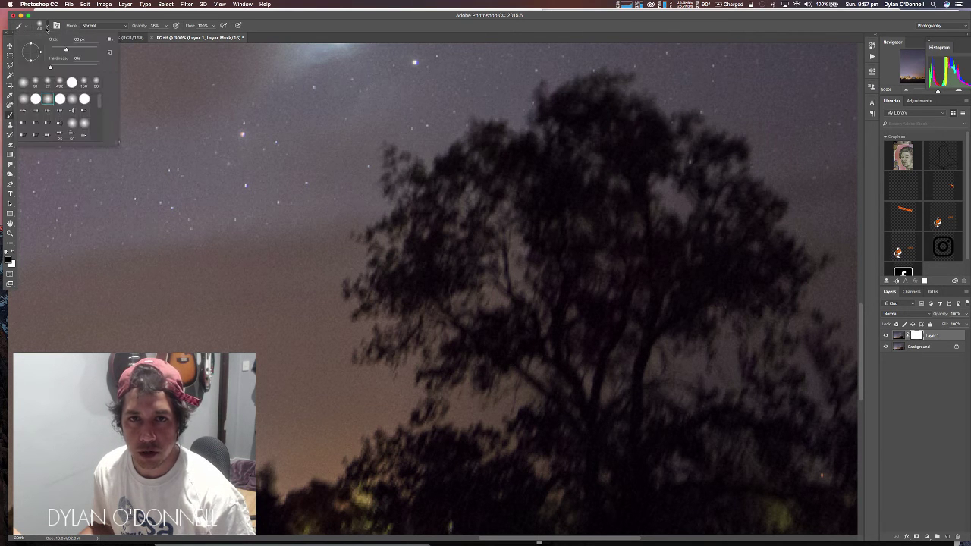
click(47, 29)
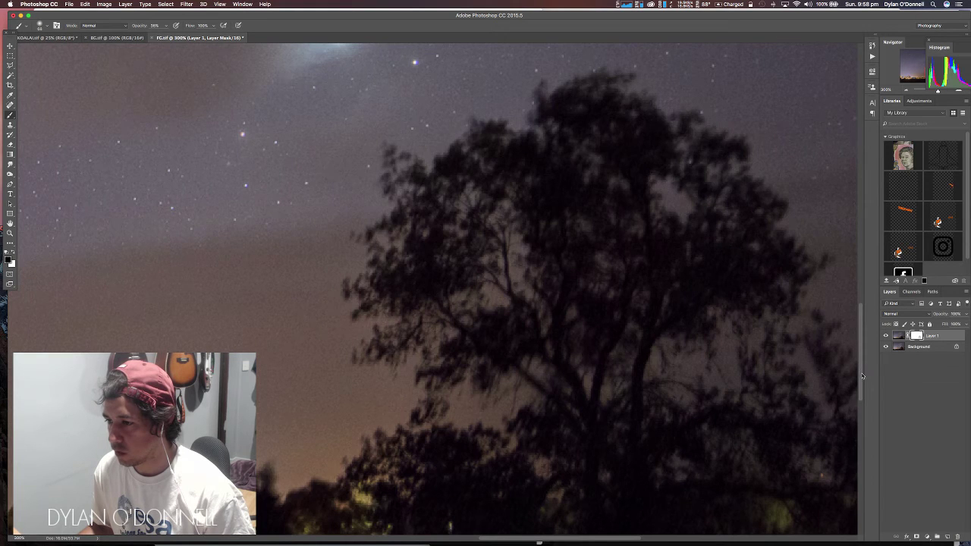
Step: Make black the foreground colour and paint 35% strokes on the mask over the trees and lit building
drag(862, 376, 866, 433)
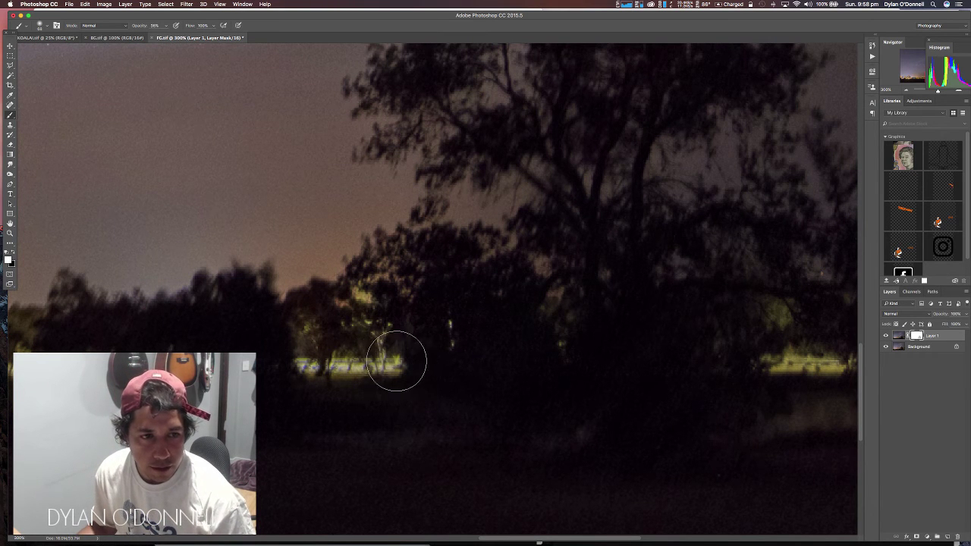
key(x)
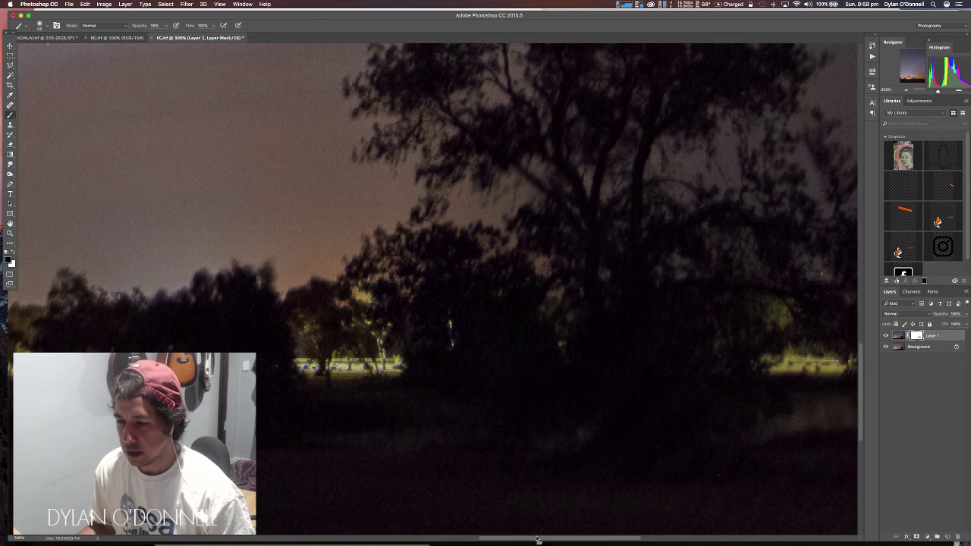
drag(538, 540, 460, 540)
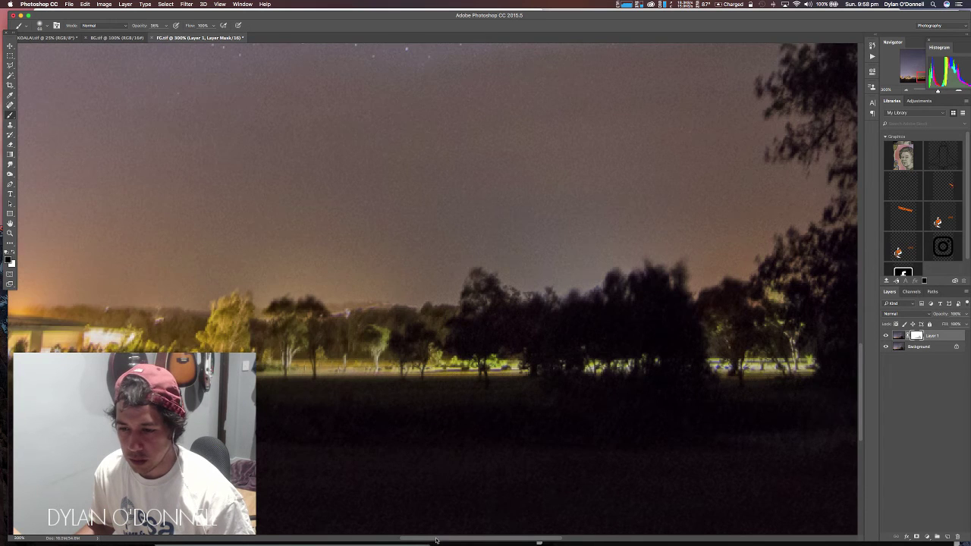
drag(436, 540, 315, 540)
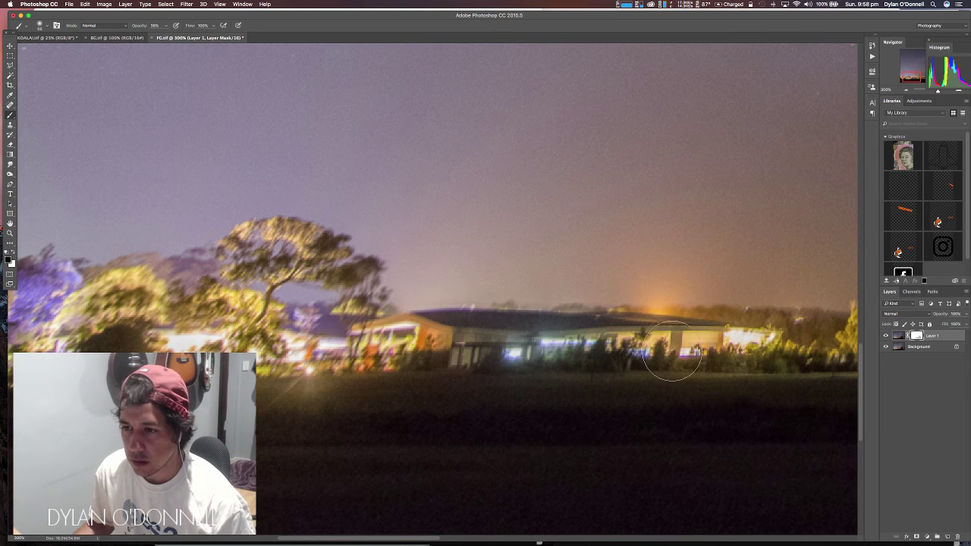
drag(333, 335, 369, 328)
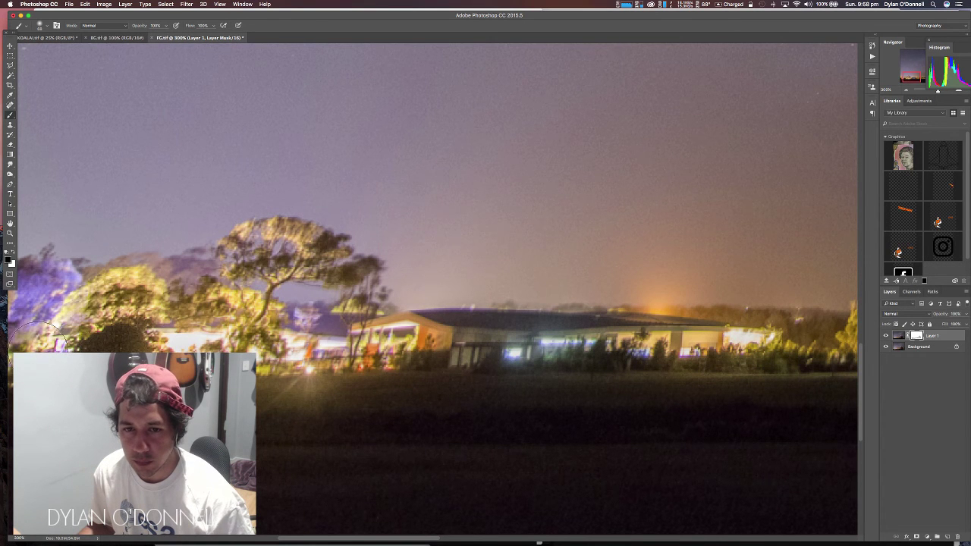
Step: Paint black on Layer 1's mask over the blue-lit tree, yellow central tree, building, lawn and treeline
drag(54, 291, 29, 305)
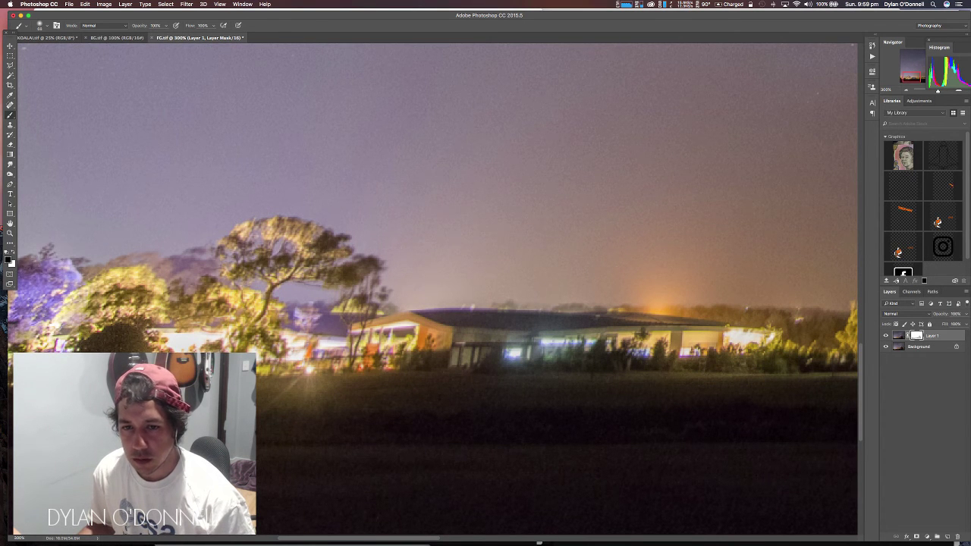
mouse_move(213, 334)
mouse_down()
mouse_move(236, 300)
mouse_move(318, 250)
mouse_move(349, 296)
mouse_up()
mouse_move(380, 398)
mouse_down()
mouse_move(389, 356)
mouse_move(332, 330)
mouse_move(421, 321)
mouse_move(527, 334)
mouse_move(280, 361)
mouse_move(326, 307)
mouse_up()
mouse_move(265, 424)
mouse_down()
mouse_move(667, 356)
mouse_move(569, 339)
mouse_move(827, 342)
mouse_up()
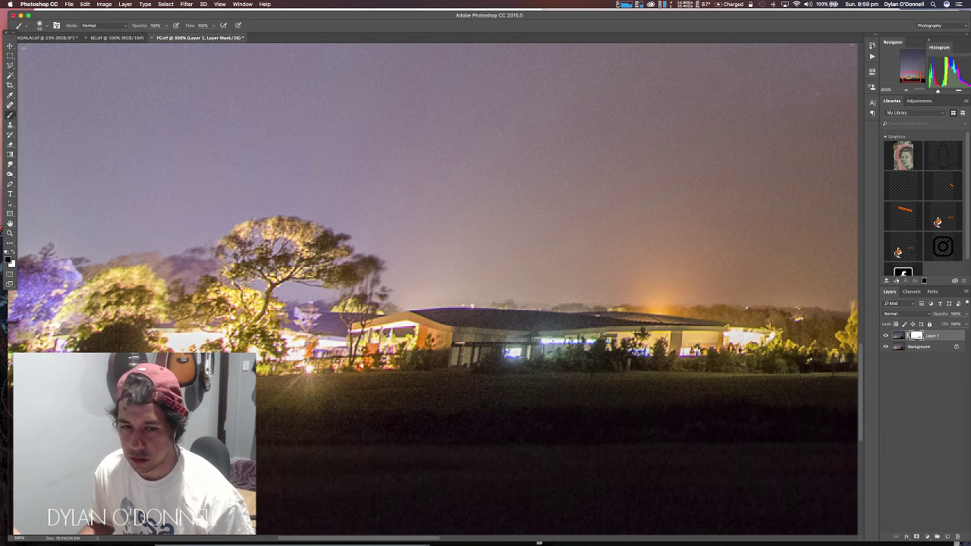
scroll(410, 531, right, 10)
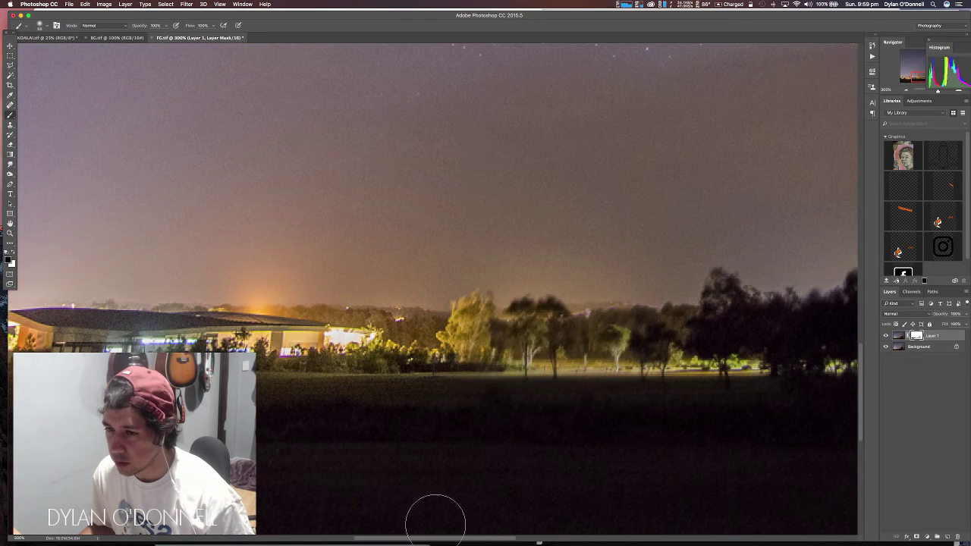
mouse_move(364, 365)
mouse_down()
mouse_move(563, 347)
mouse_move(492, 340)
mouse_move(472, 315)
mouse_move(436, 363)
mouse_move(526, 334)
mouse_move(539, 319)
mouse_move(557, 326)
mouse_move(516, 350)
mouse_move(651, 330)
mouse_move(668, 344)
mouse_move(609, 353)
mouse_move(751, 336)
mouse_move(690, 362)
mouse_move(773, 333)
mouse_move(725, 294)
mouse_move(785, 335)
mouse_move(791, 362)
mouse_up()
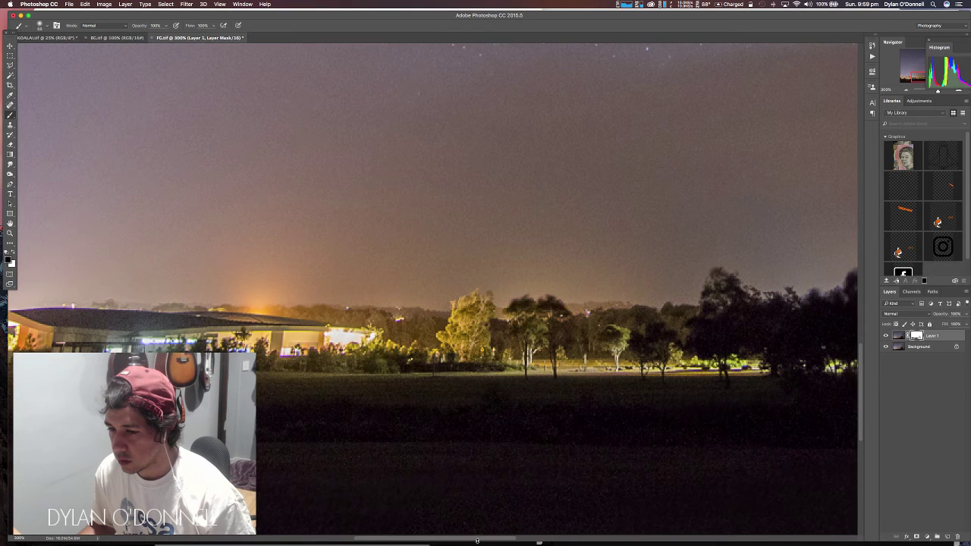
drag(477, 541, 592, 541)
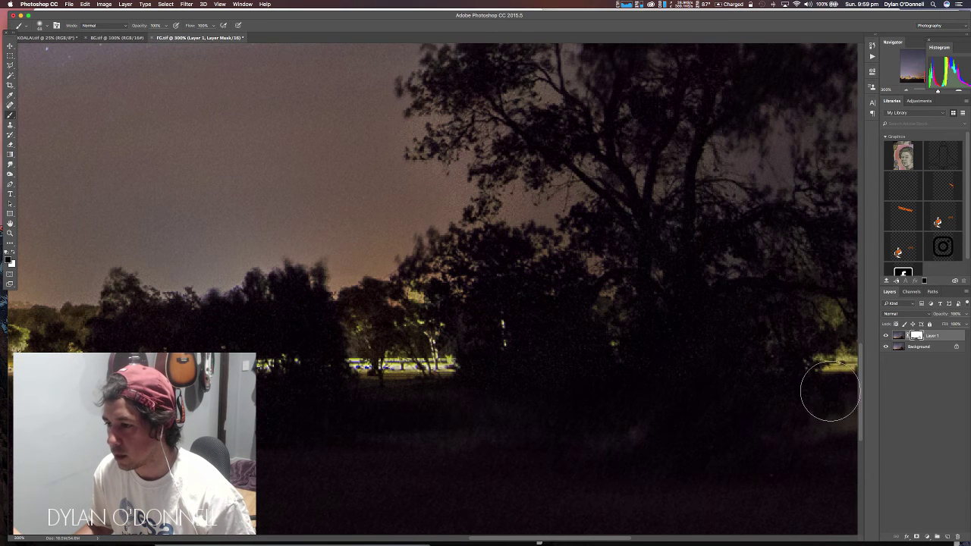
Step: Zoom out from 300% to 66.7% with the Zoom tool so the whole photo fits
scroll(683, 387, up, 10)
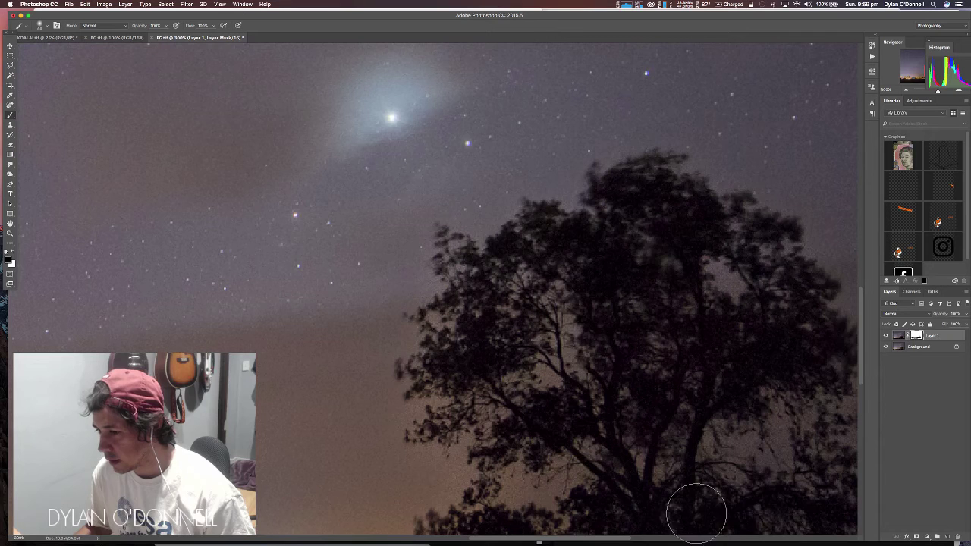
scroll(618, 520, right, 5)
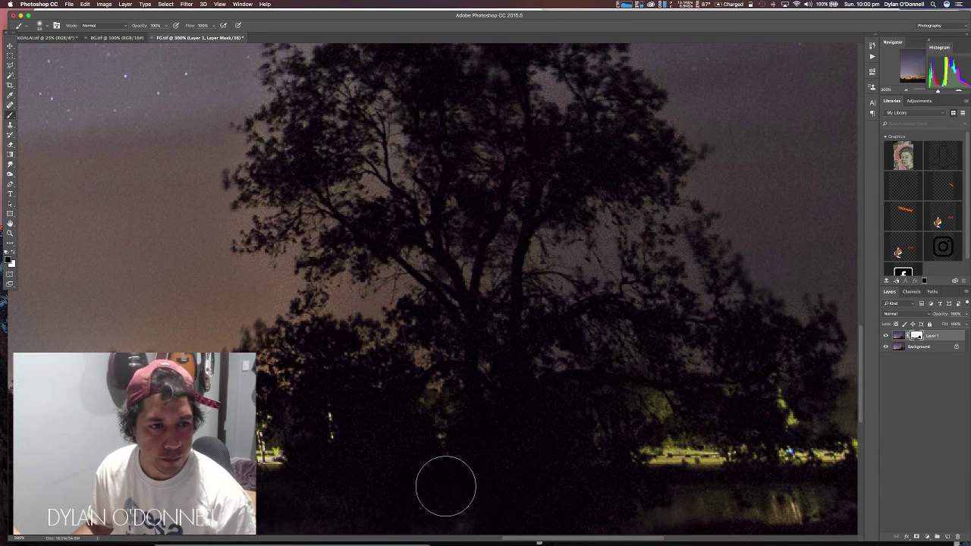
scroll(483, 428, up, 1)
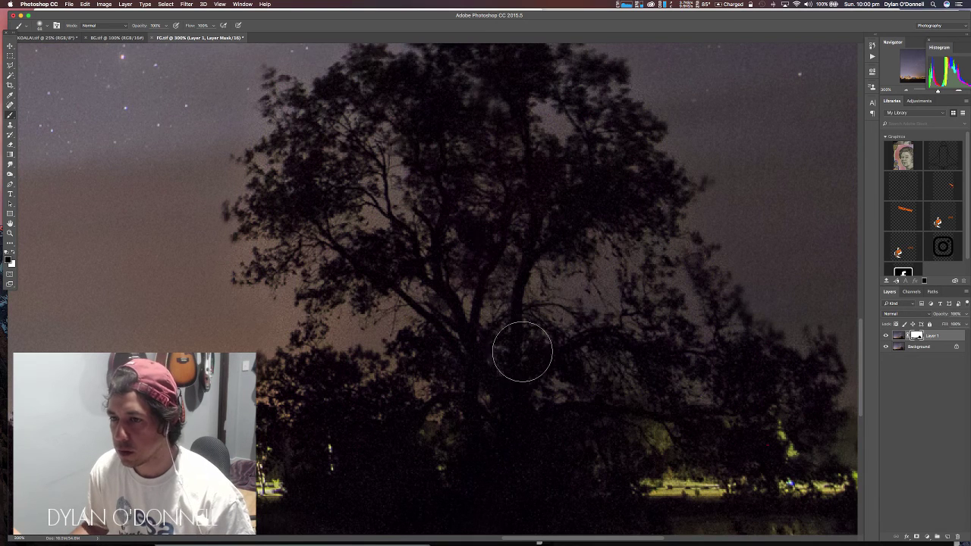
scroll(494, 215, up, 1)
scroll(493, 216, up, 1)
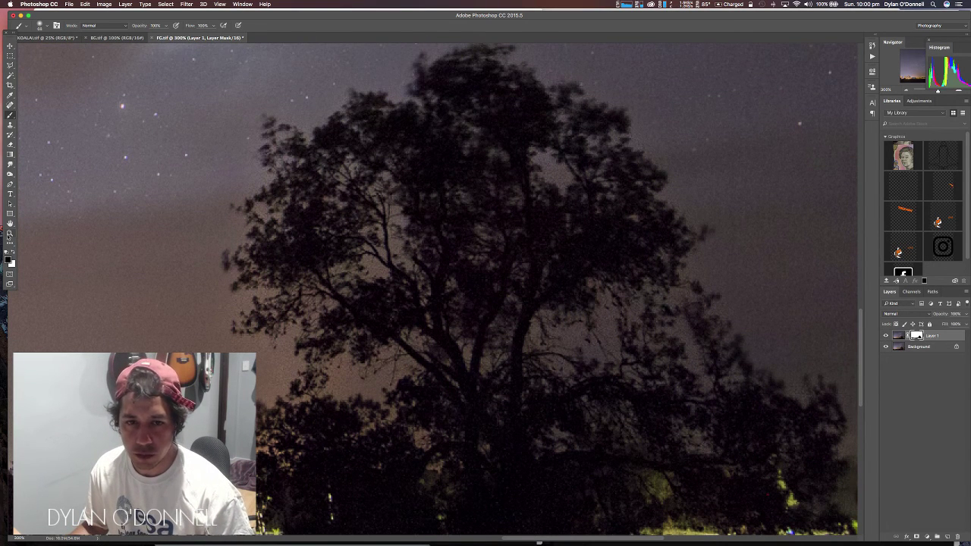
click(9, 234)
alt+click(297, 291)
alt+click(298, 291)
alt+click(298, 291)
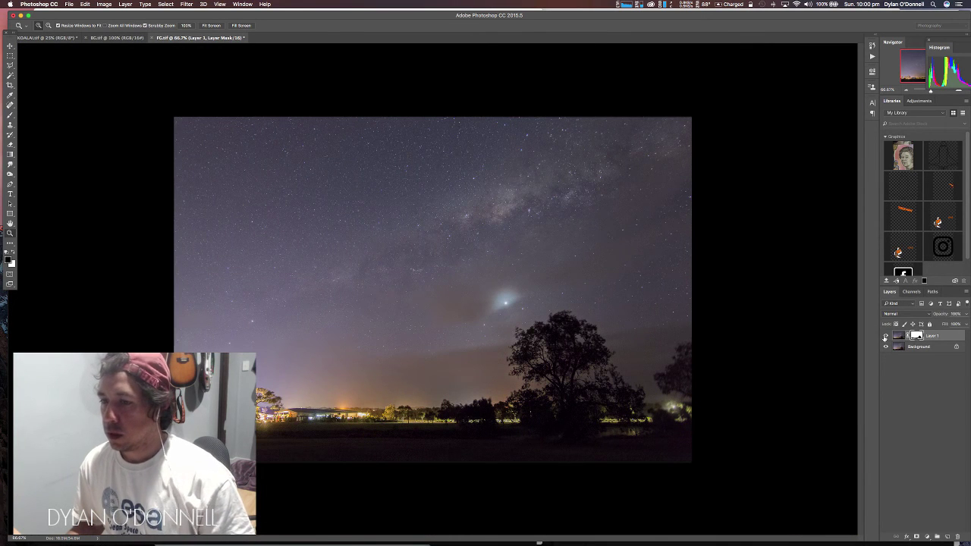
Step: Toggle Layer 1's visibility repeatedly to compare, leave it visible, then view its mask alone
click(885, 336)
click(885, 336)
click(885, 336)
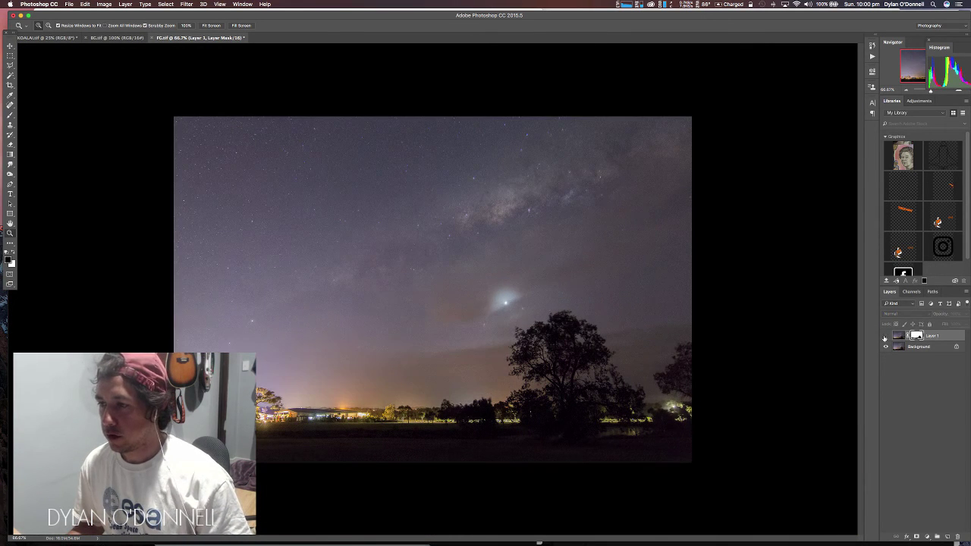
click(885, 336)
click(886, 336)
click(885, 336)
click(886, 336)
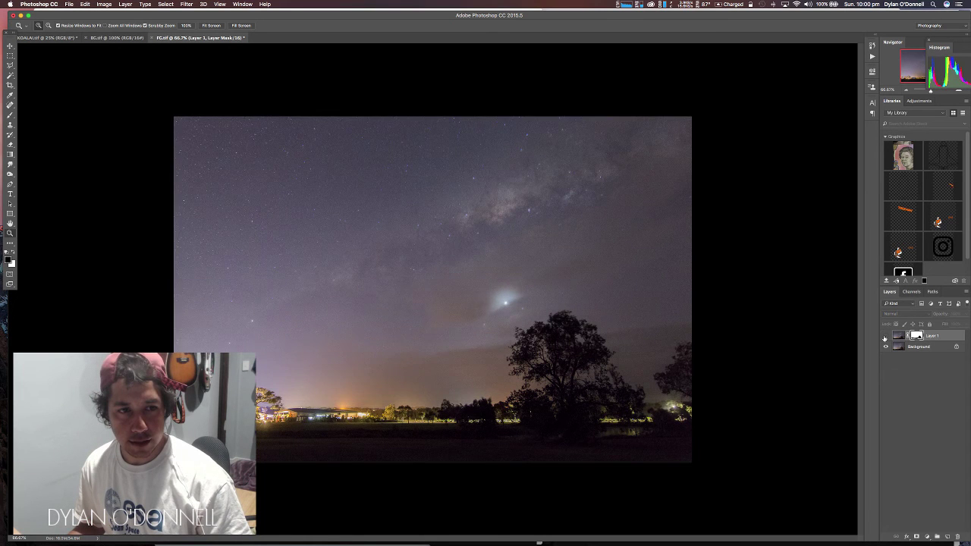
click(886, 336)
click(885, 336)
click(885, 336)
click(886, 336)
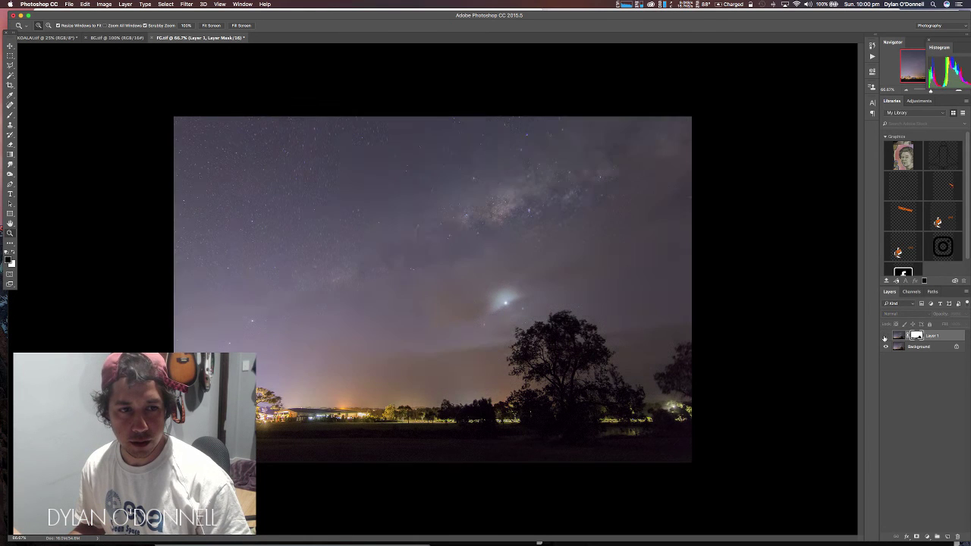
click(885, 336)
click(885, 337)
click(885, 336)
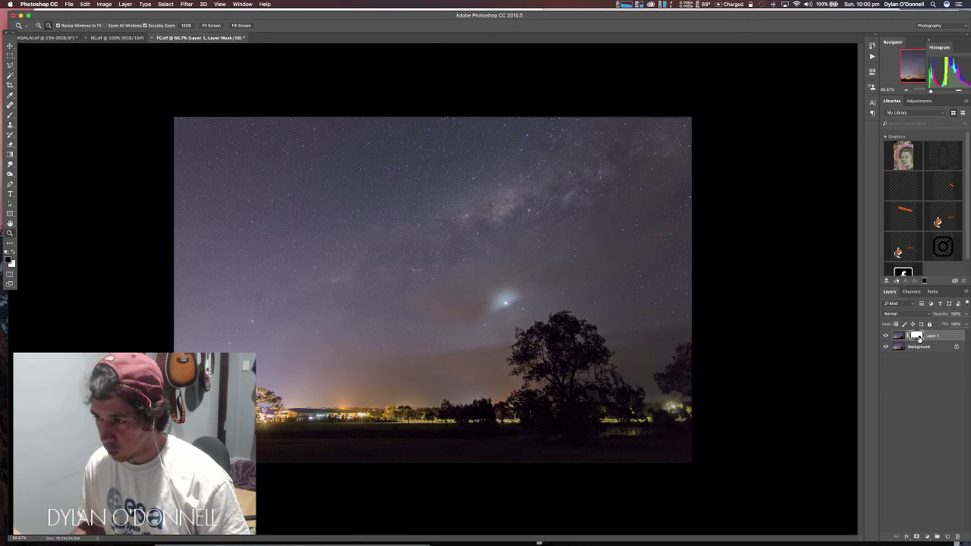
alt+click(917, 336)
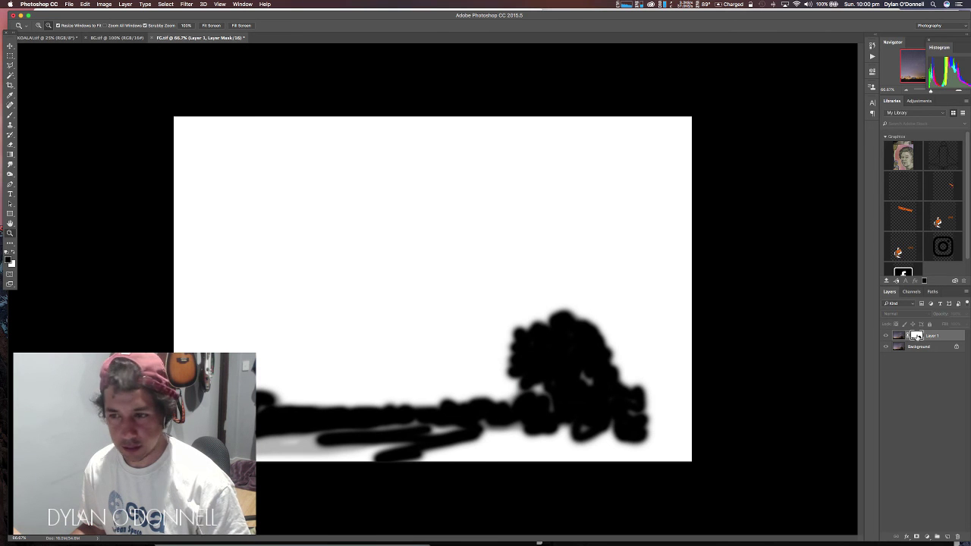
Step: Select the Brush (B) and show Layer 1's mask on its own for painting
alt+click(917, 336)
alt+click(917, 336)
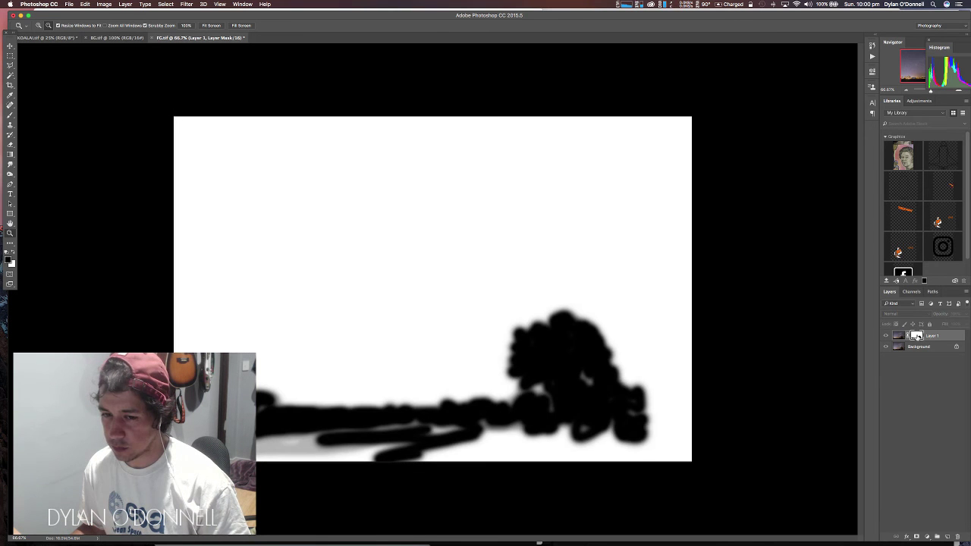
alt+click(917, 336)
alt+click(917, 336)
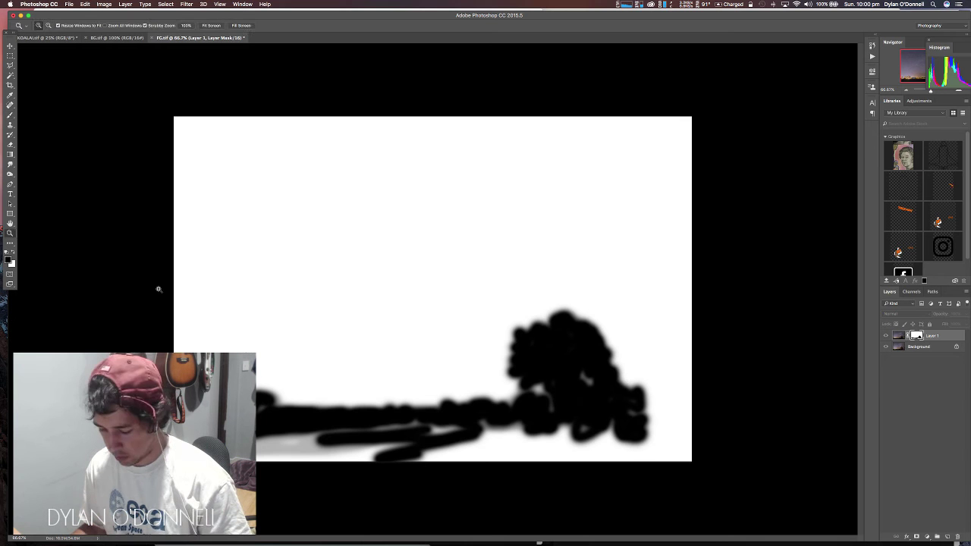
key(b)
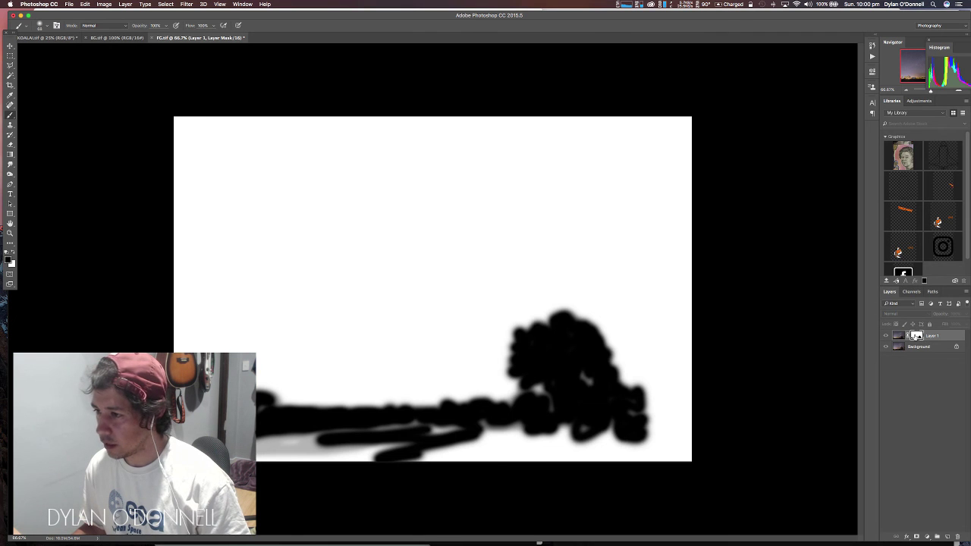
alt+click(917, 336)
alt+click(917, 336)
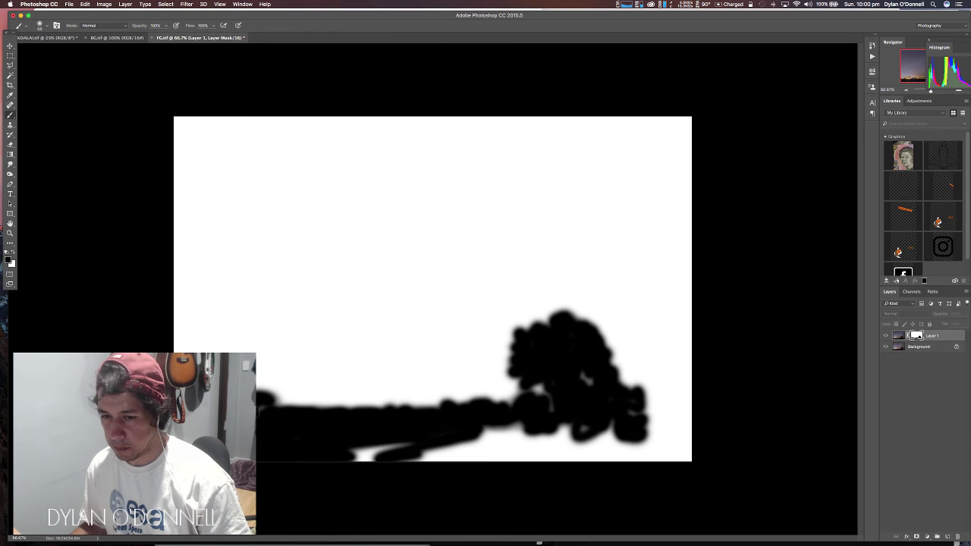
Step: Paint black over the bottom foreground strip, the grey streaks and the white strip at right
mouse_move(274, 415)
mouse_down()
mouse_move(338, 444)
mouse_move(548, 443)
mouse_move(309, 463)
mouse_move(422, 465)
mouse_move(420, 457)
mouse_move(387, 446)
mouse_up()
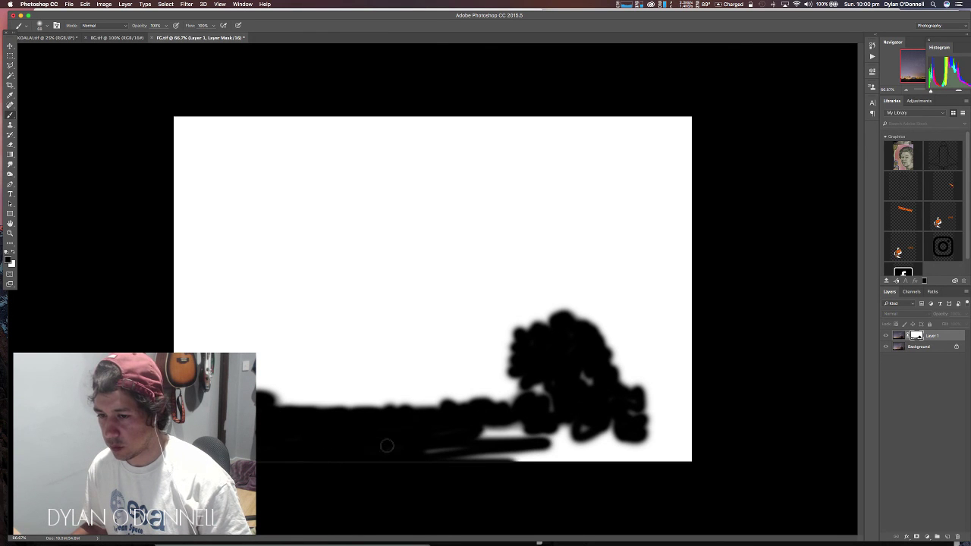
mouse_move(523, 429)
mouse_down()
mouse_move(450, 462)
mouse_move(754, 440)
mouse_move(459, 449)
mouse_move(673, 432)
mouse_up()
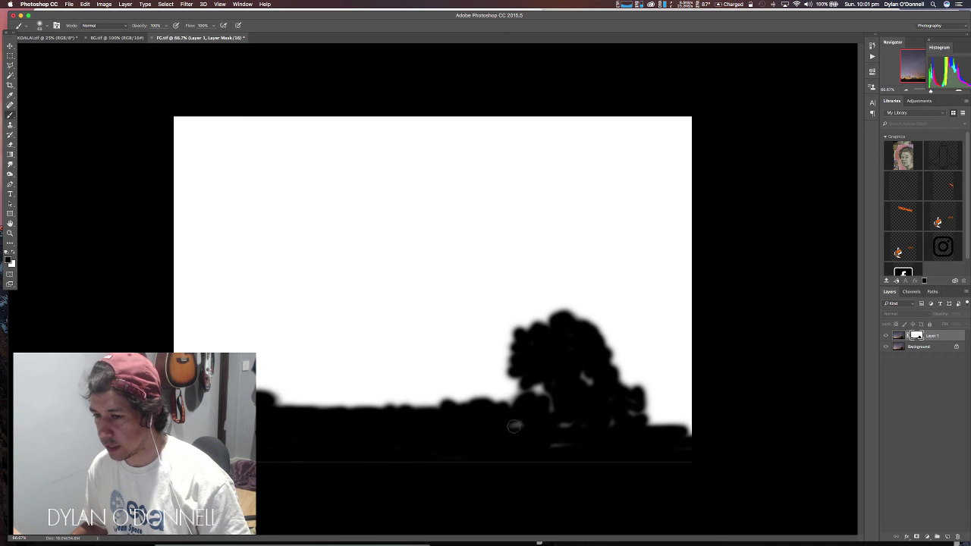
drag(514, 426, 537, 446)
mouse_move(692, 426)
mouse_down()
mouse_move(629, 427)
mouse_move(644, 417)
mouse_move(614, 414)
mouse_up()
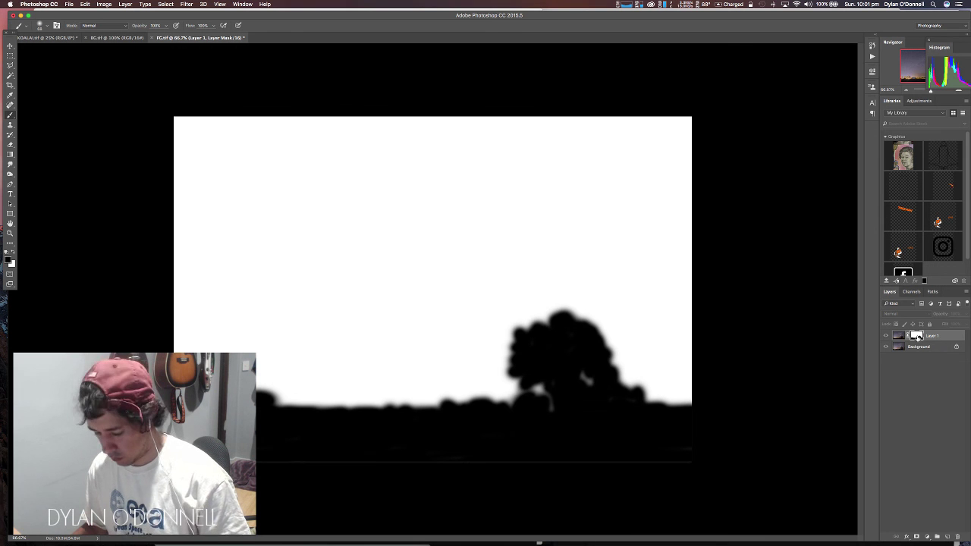
Step: Compare the mask against the photo, ending on the full composite with the right-edge tree masked
alt+click(918, 337)
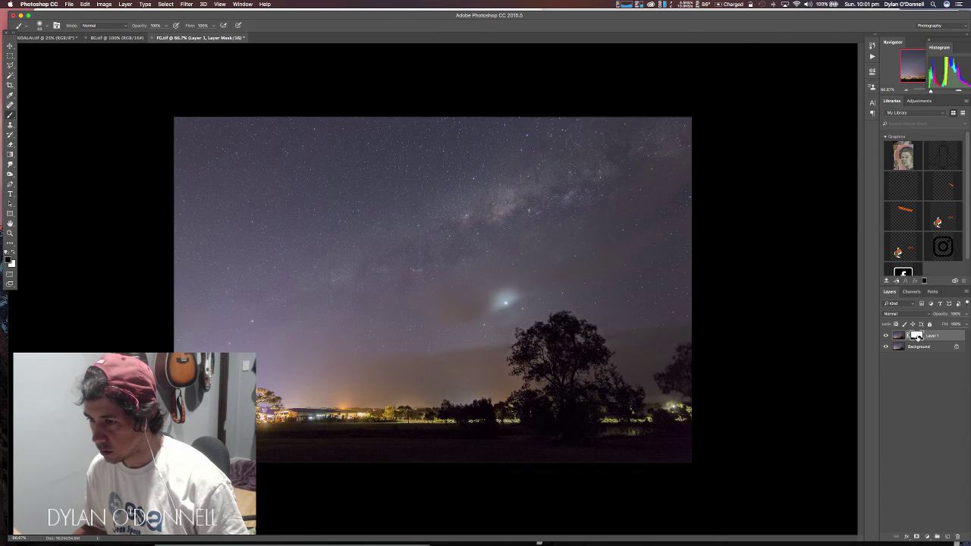
alt+click(918, 338)
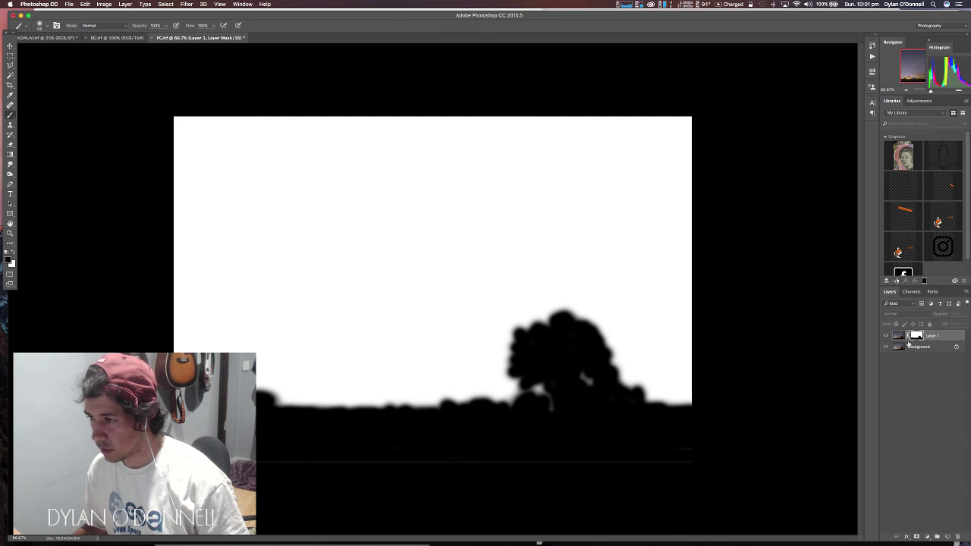
alt+click(918, 338)
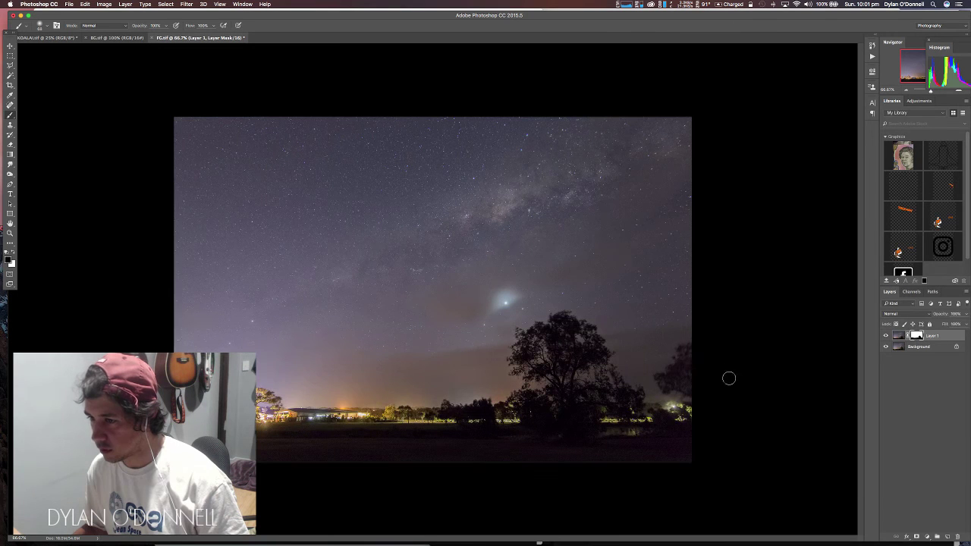
alt+click(918, 336)
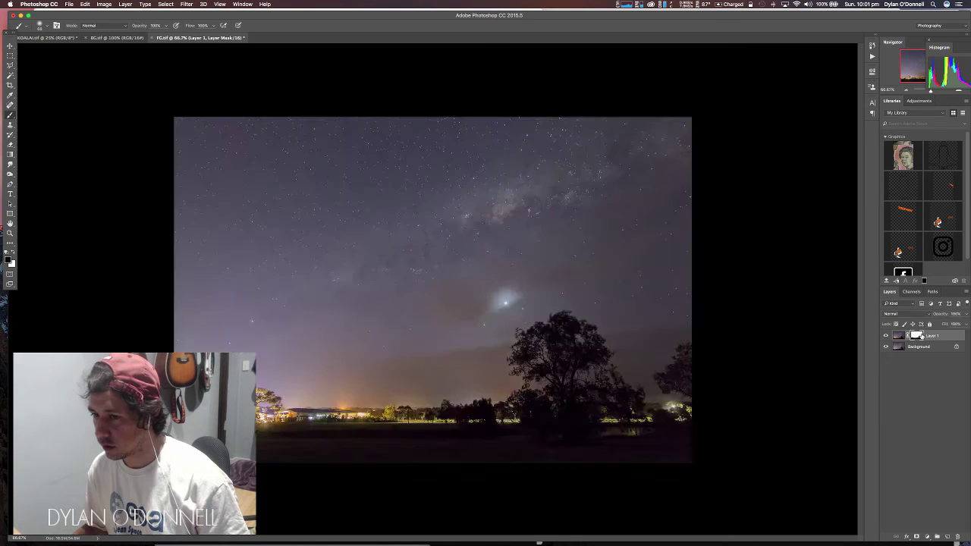
alt+click(918, 336)
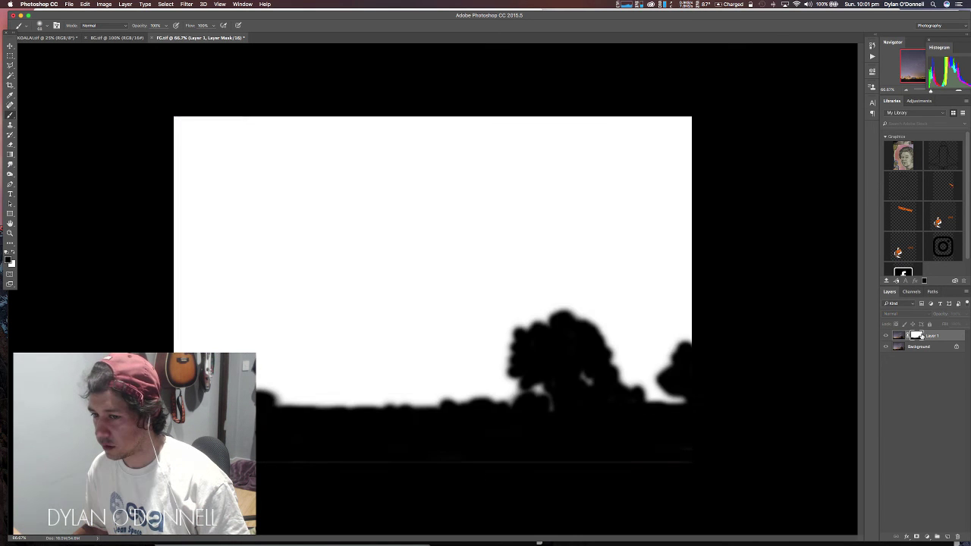
alt+click(918, 337)
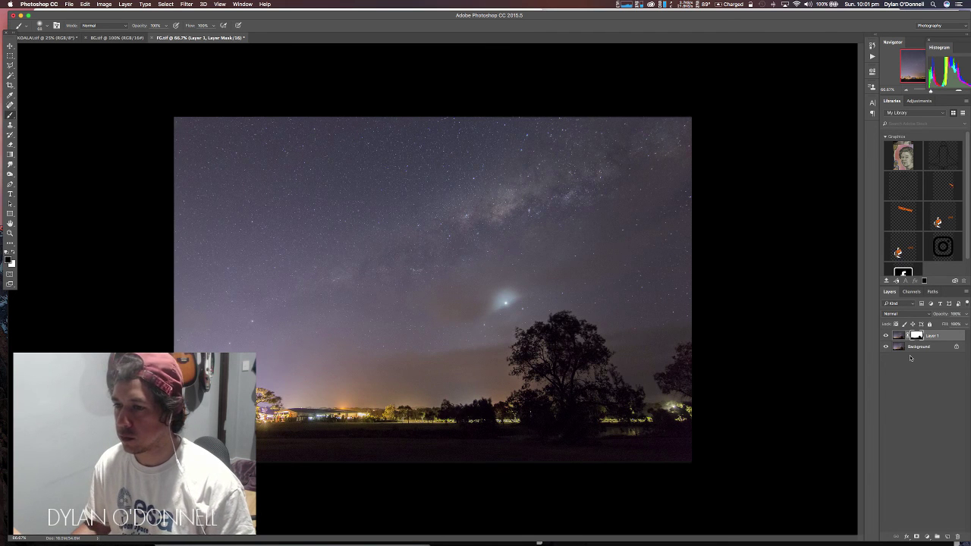
click(10, 232)
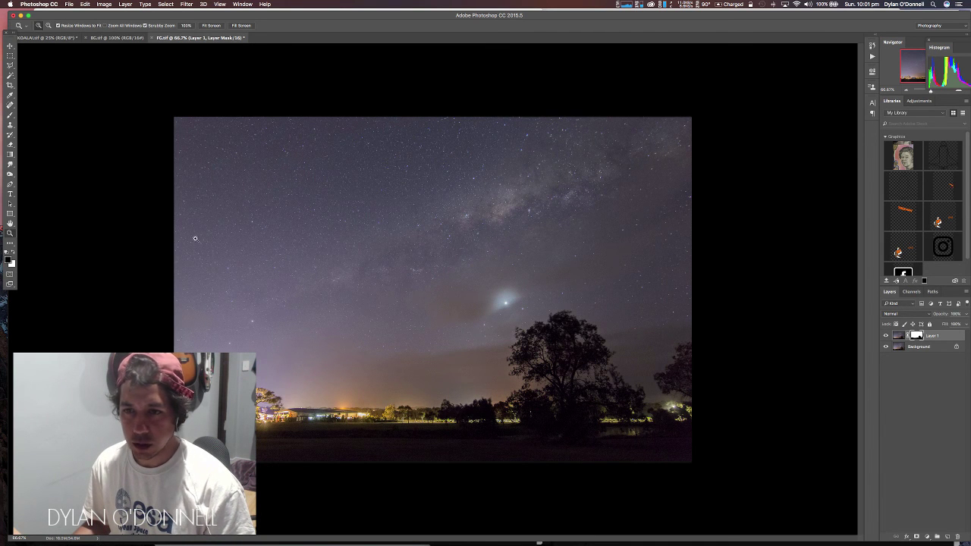
click(450, 270)
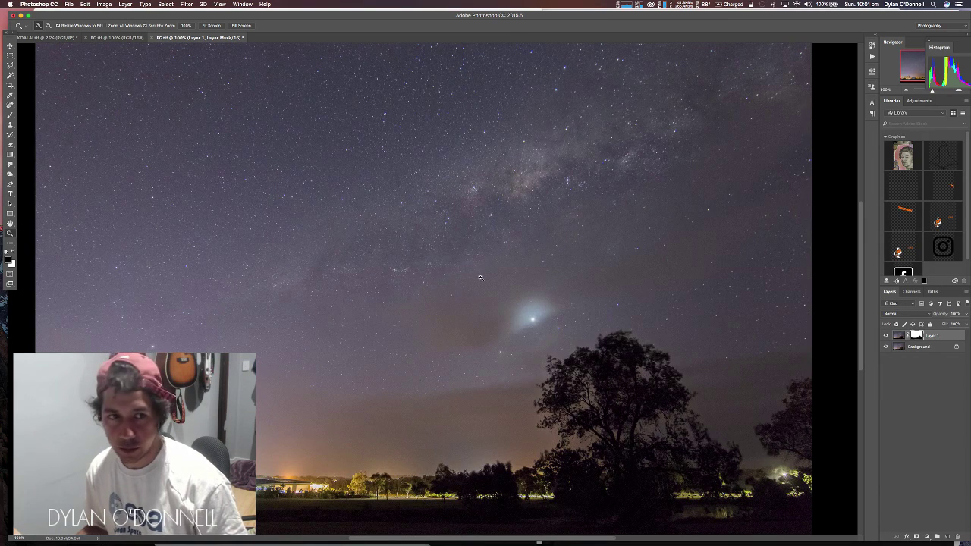
click(480, 277)
click(483, 259)
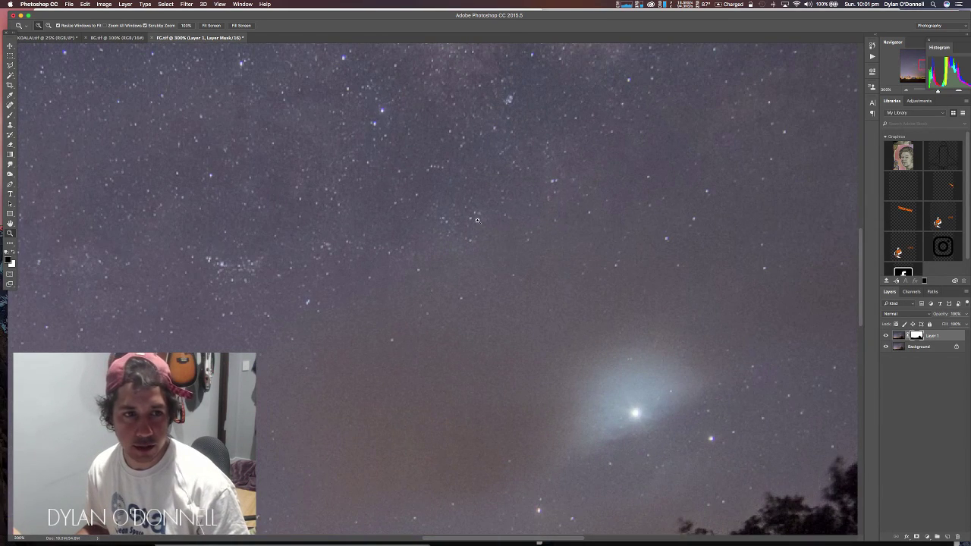
scroll(477, 220, up, 10)
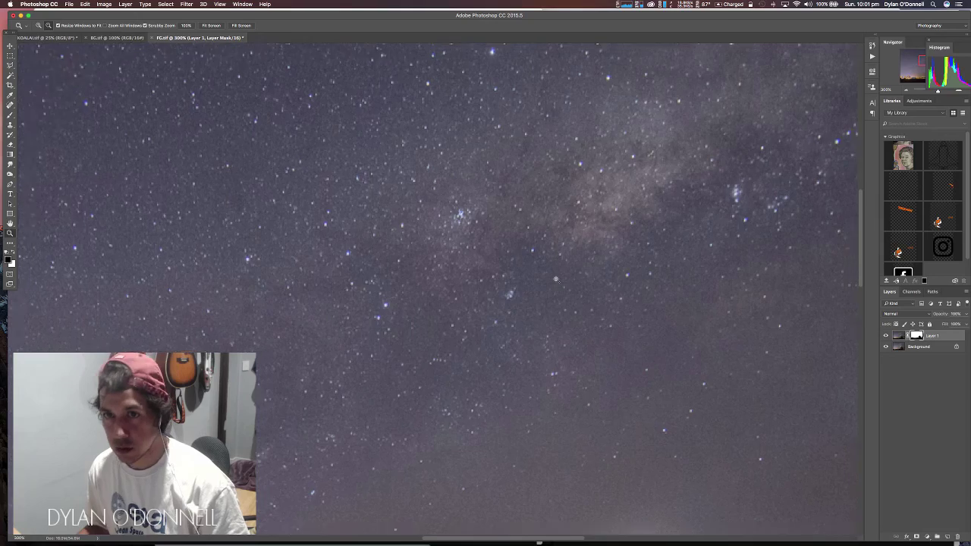
alt+click(555, 279)
alt+click(555, 279)
scroll(604, 295, down, 4)
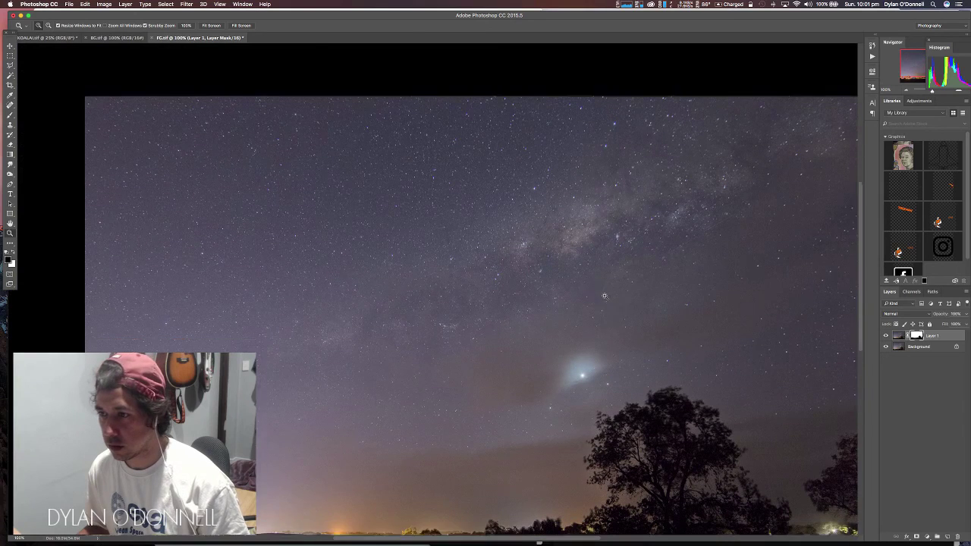